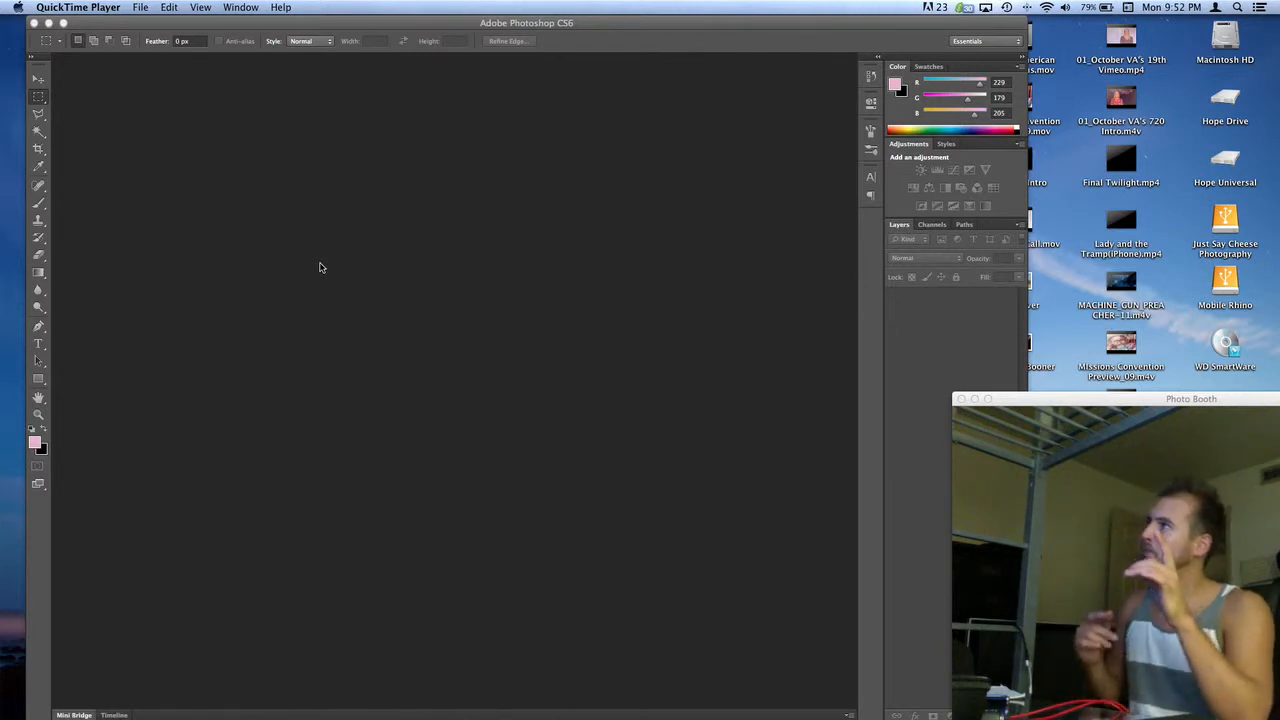
Bring the empty Photoshop workspace to the front
{"action": "left_click", "coordinate": [369, 274]}
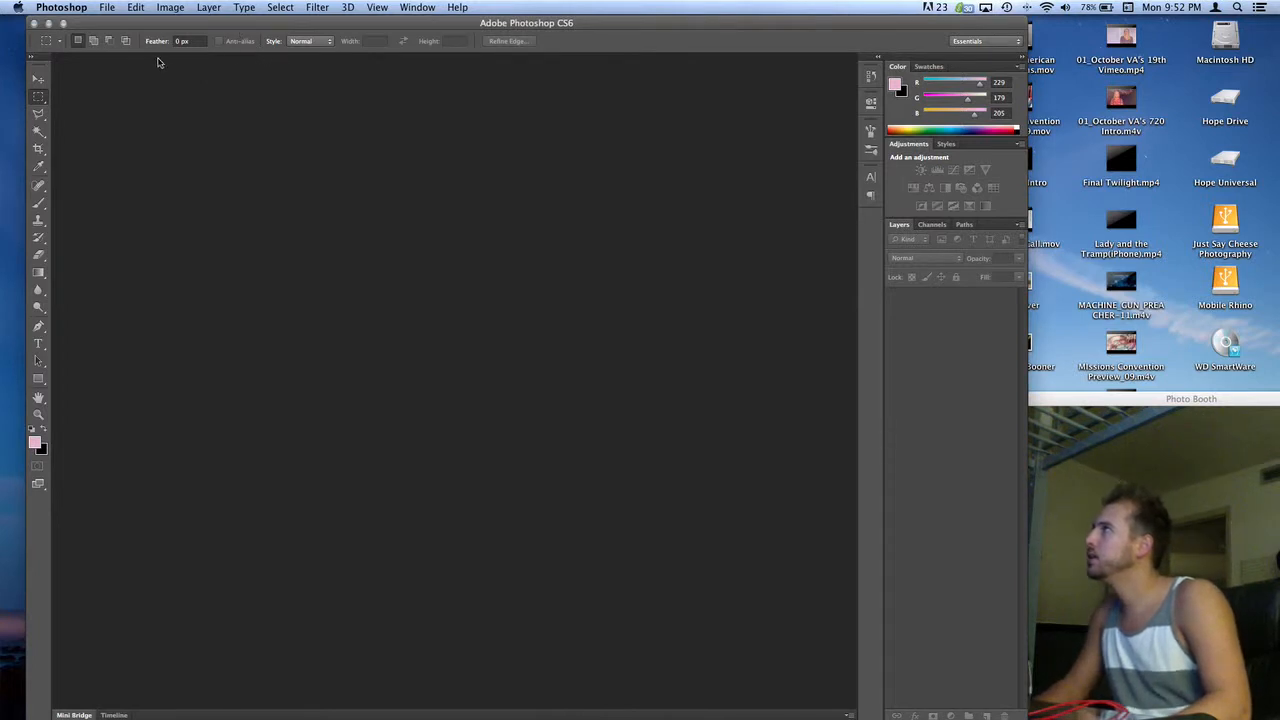
{"action": "mouse_move", "coordinate": [751, 66]}
{"action": "left_mouse_down"}
{"action": "mouse_move", "coordinate": [1243, 7]}
{"action": "mouse_move", "coordinate": [1198, 5]}
{"action": "left_mouse_up"}
{"action": "left_click", "coordinate": [716, 27]}
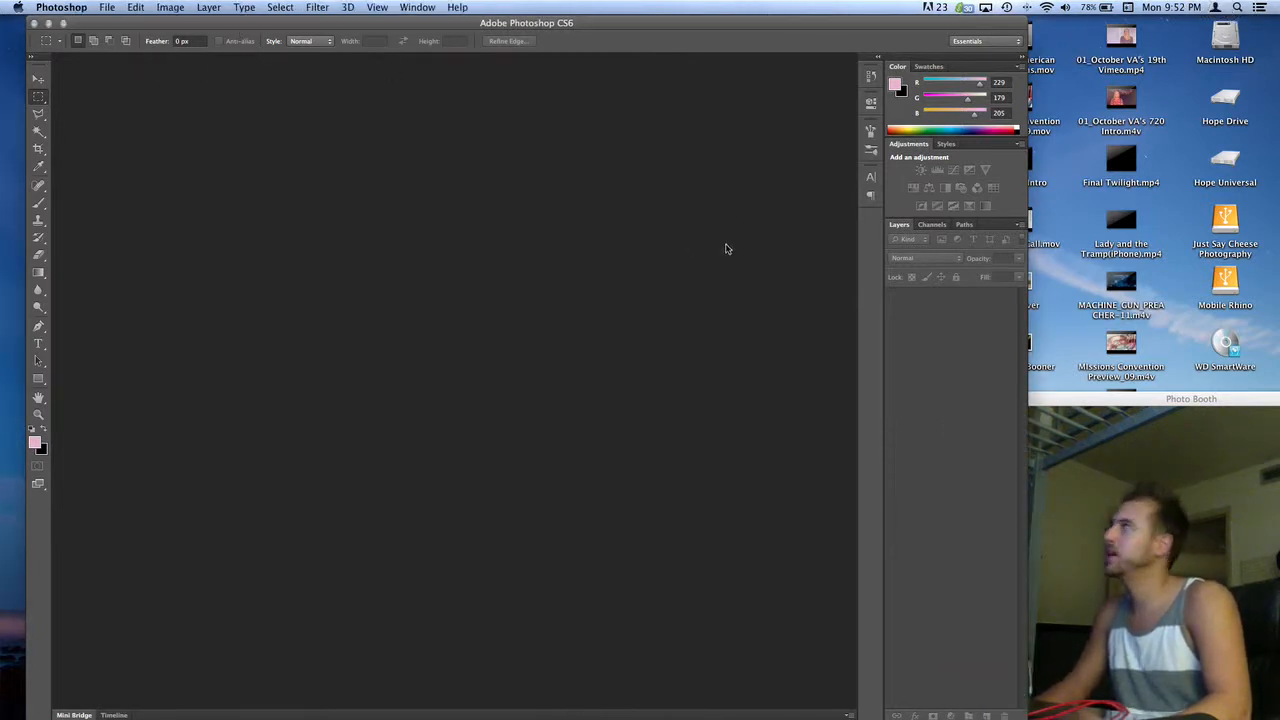
{"action": "left_click_drag", "start_coordinate": [435, 25], "coordinate": [435, 26]}
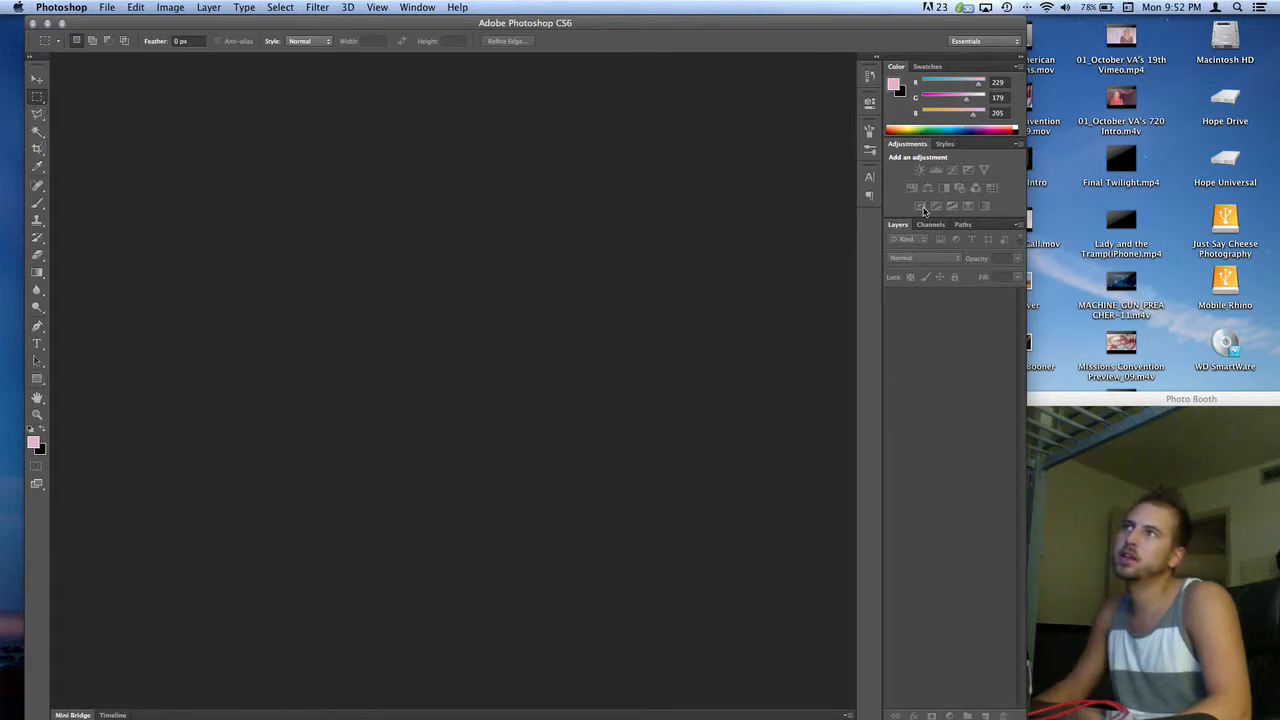
{"action": "left_click", "coordinate": [944, 341]}
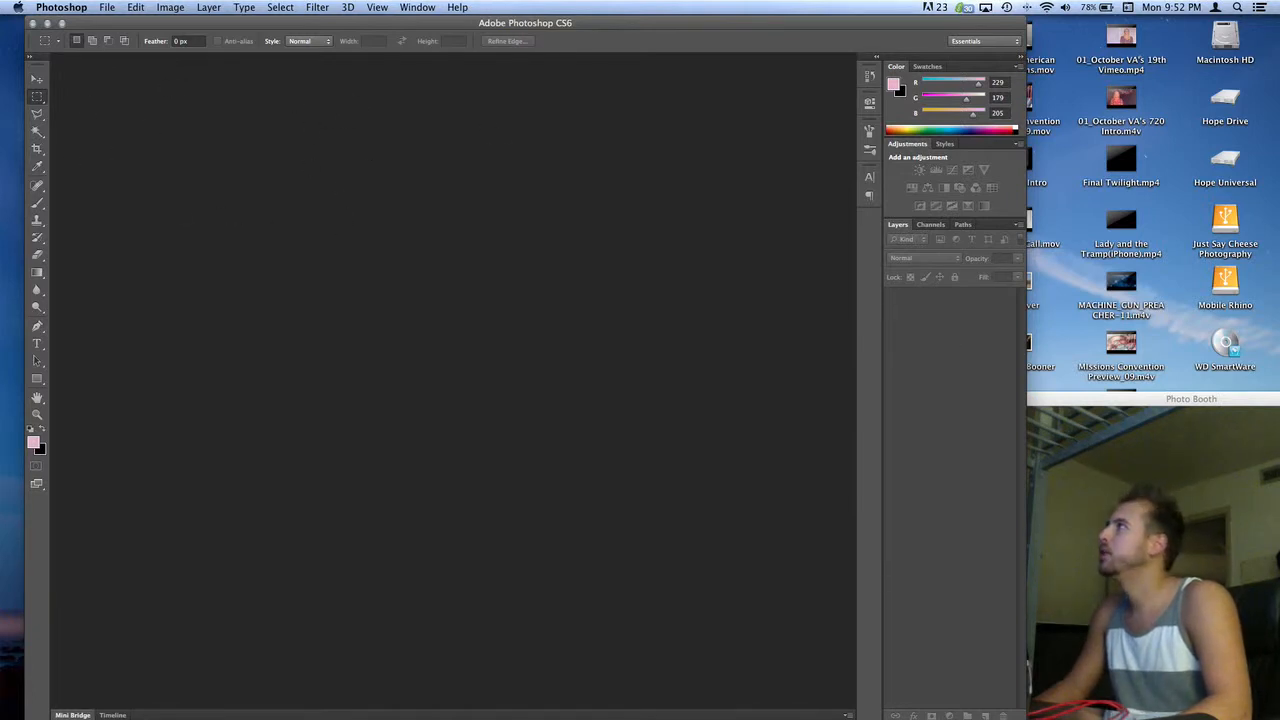
Open the photo IMG_1478.JPG from the recently used files
{"action": "left_click", "coordinate": [107, 7]}
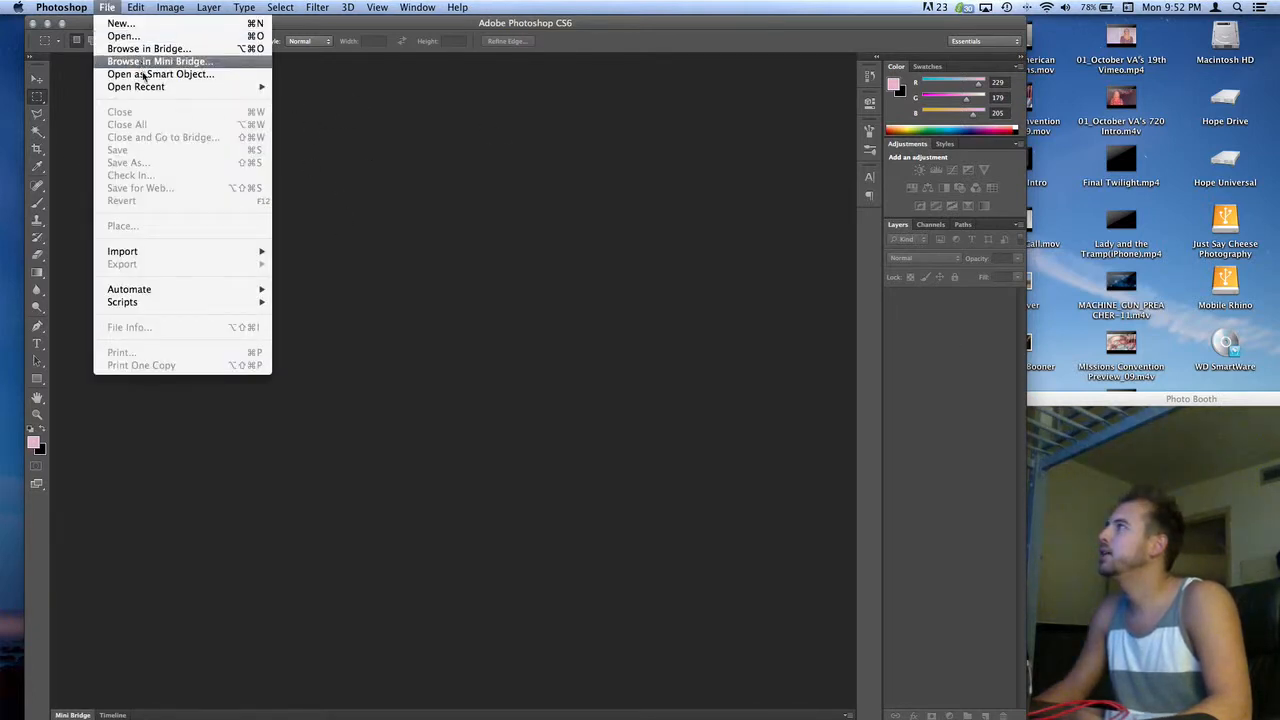
{"action": "left_click", "coordinate": [110, 7]}
{"action": "left_click", "coordinate": [110, 7]}
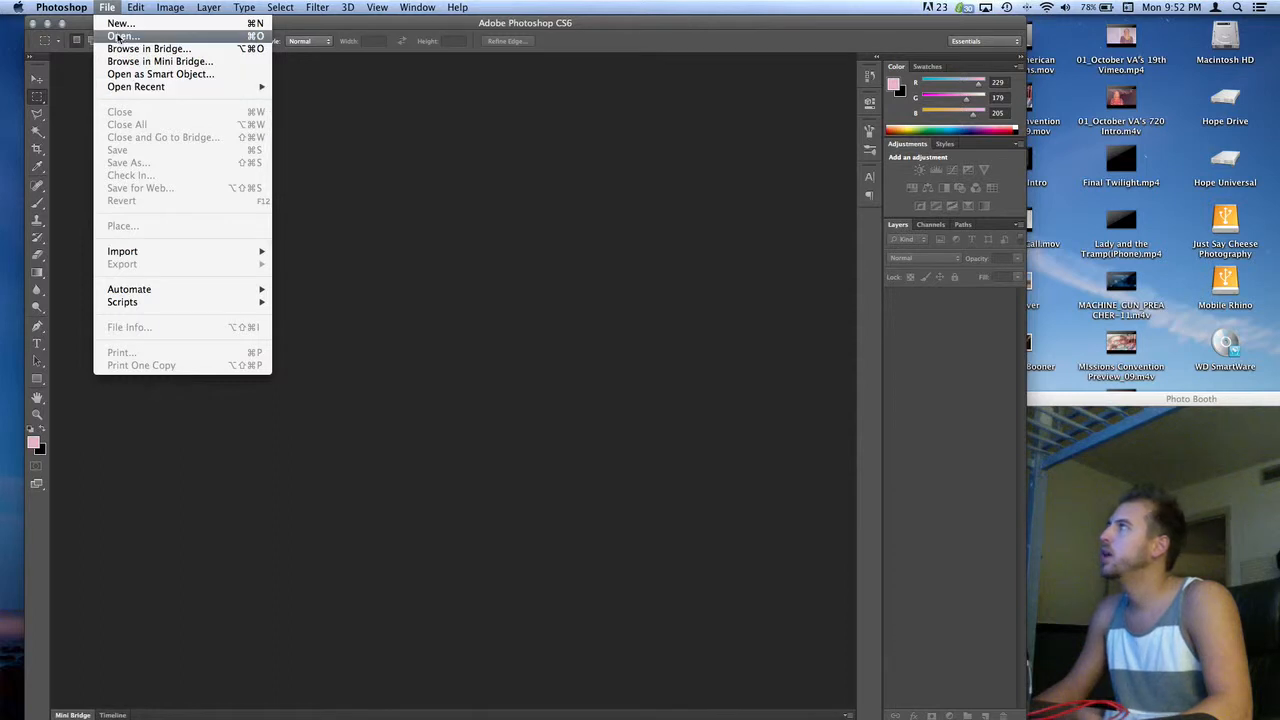
{"action": "mouse_move", "coordinate": [255, 87]}
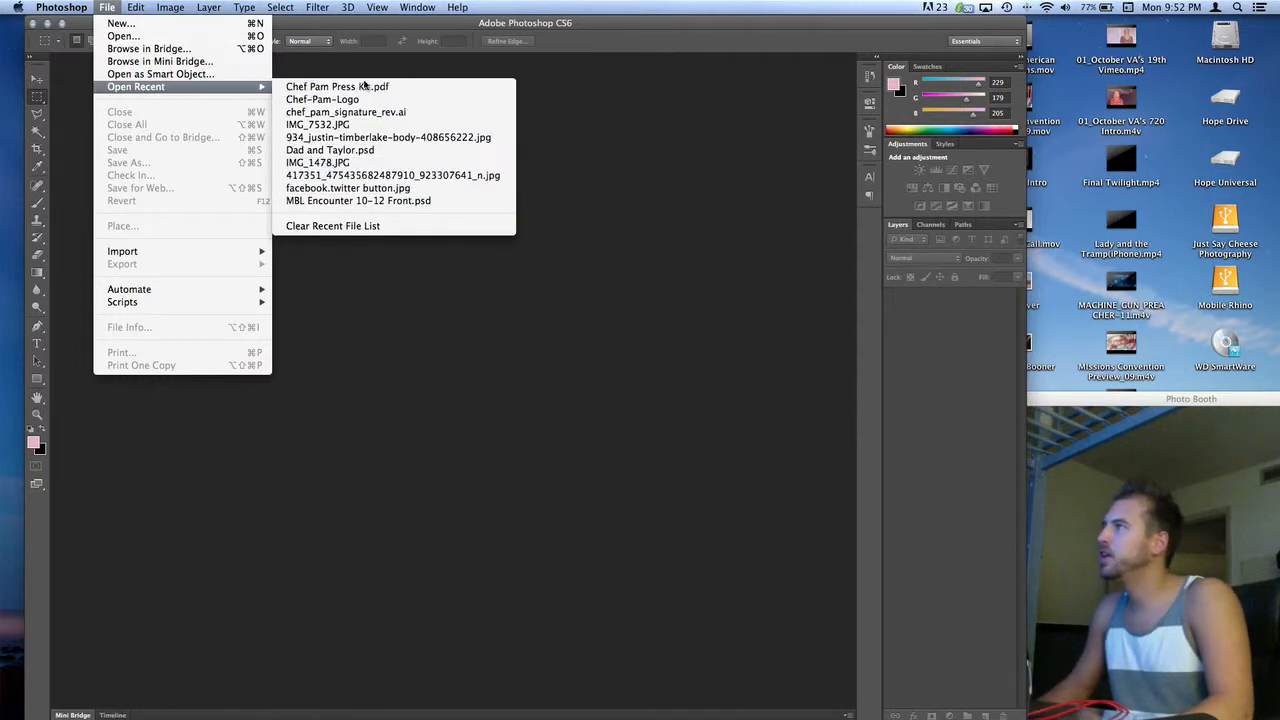
{"action": "left_click", "coordinate": [340, 152]}
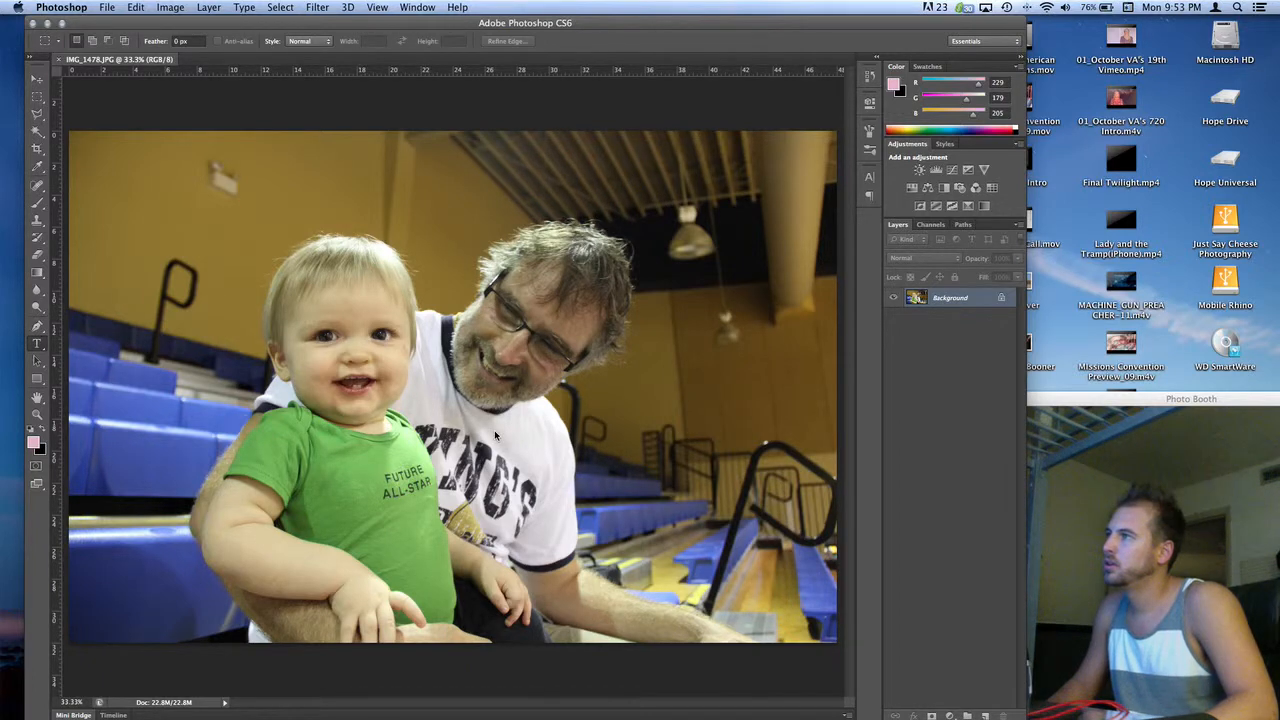
Add the horizontal text "Rhino Nine Productions" across the middle of the photo, over the two people
{"action": "key", "text": "t"}
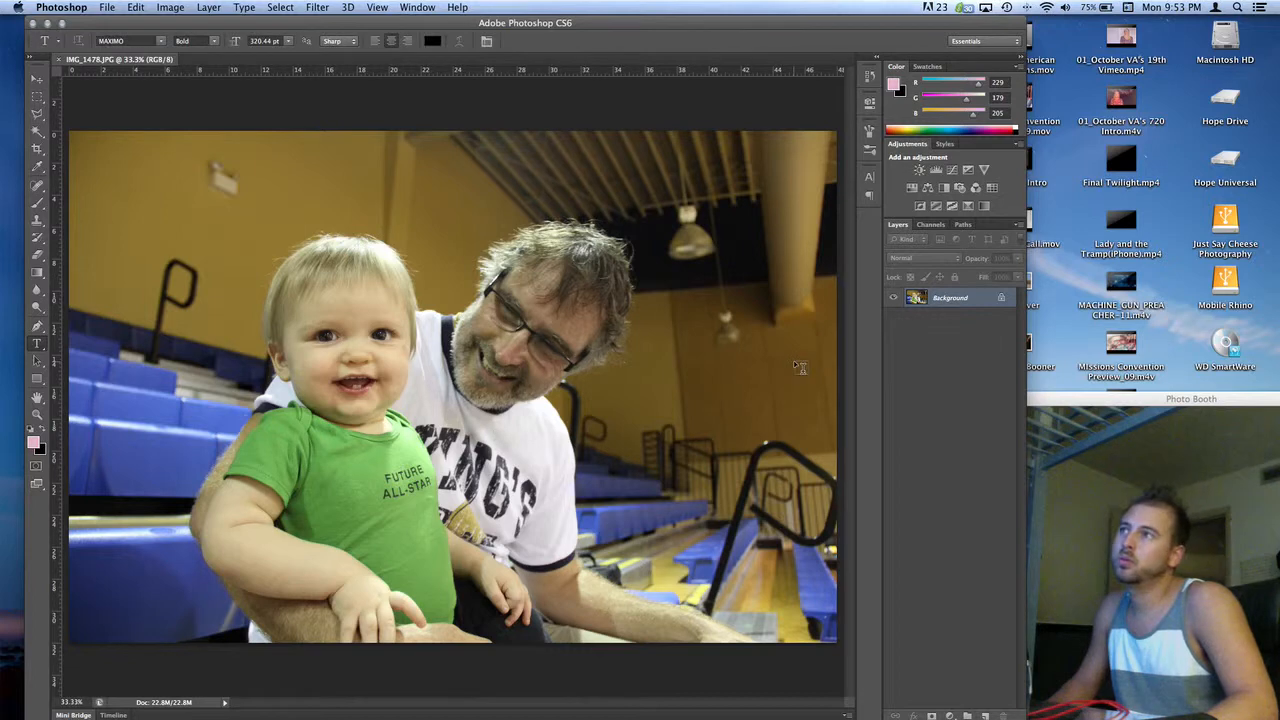
{"action": "left_click", "coordinate": [370, 461]}
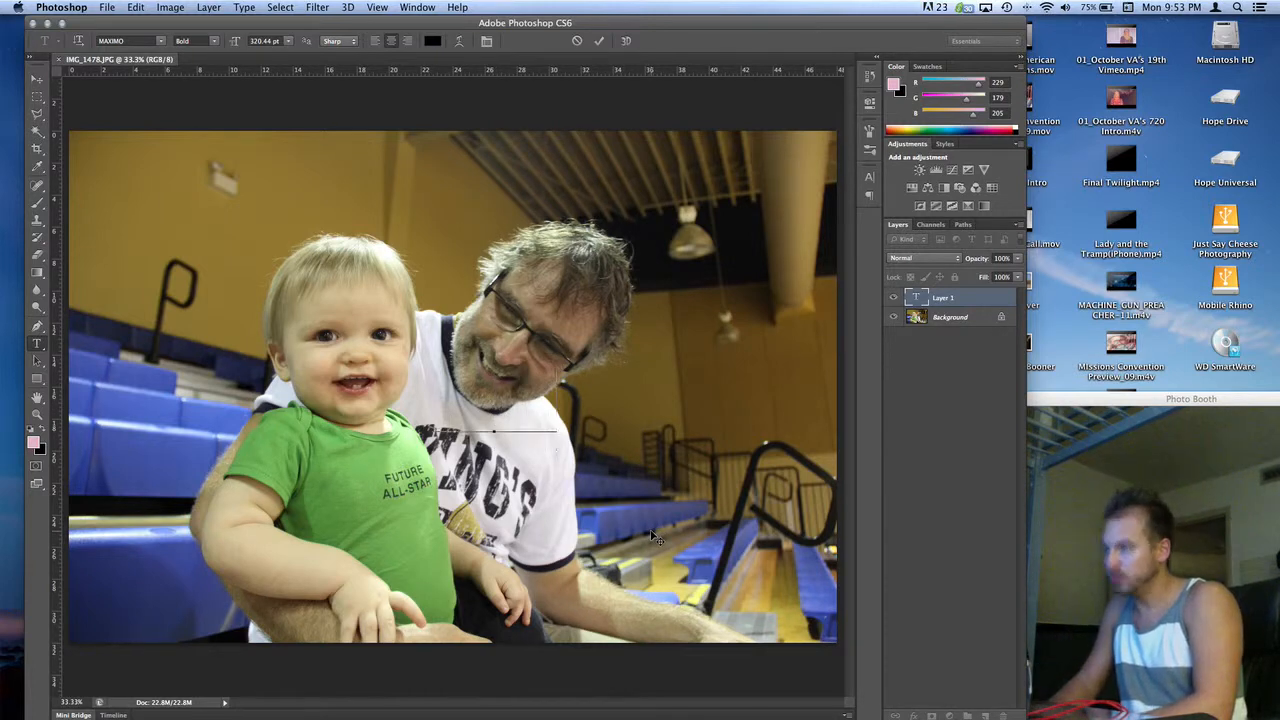
{"action": "type", "text": "Rhino"}
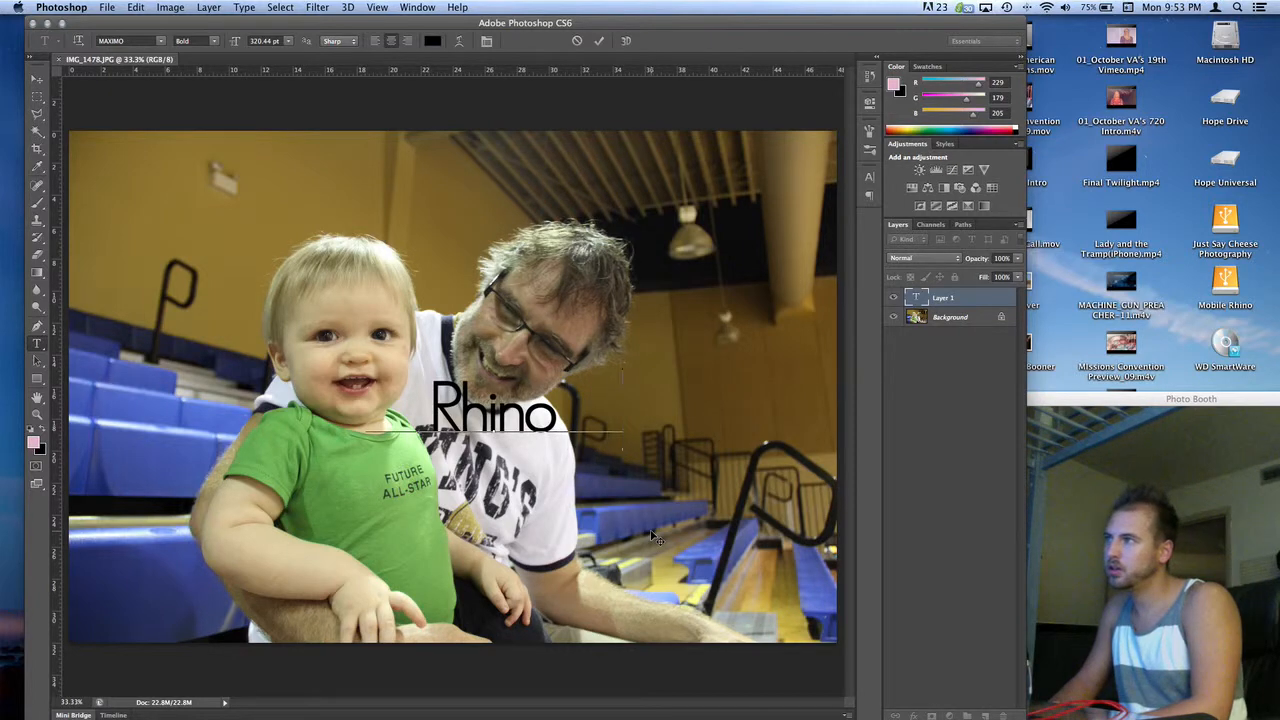
{"action": "type", "text": " Nine Productions"}
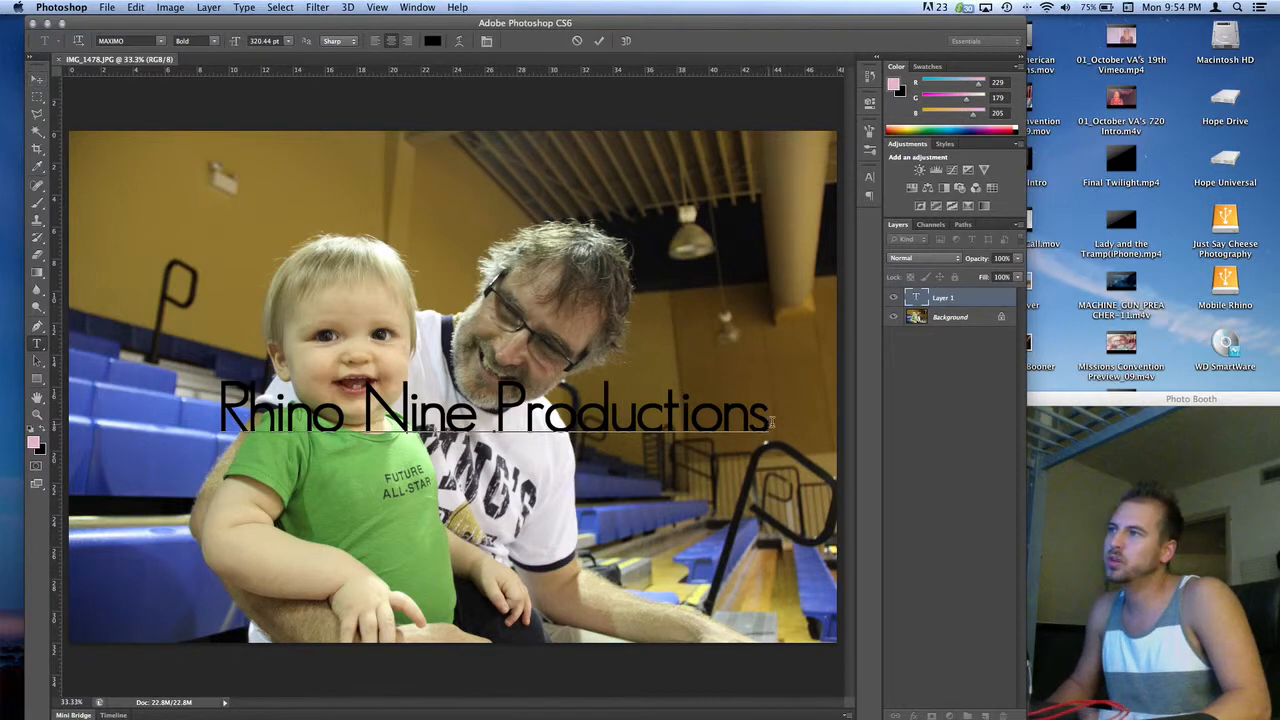
Try several fonts on the whole text, settle on Neuropol and reduce the font size to 239.44 pt
{"action": "key", "text": "super+a"}
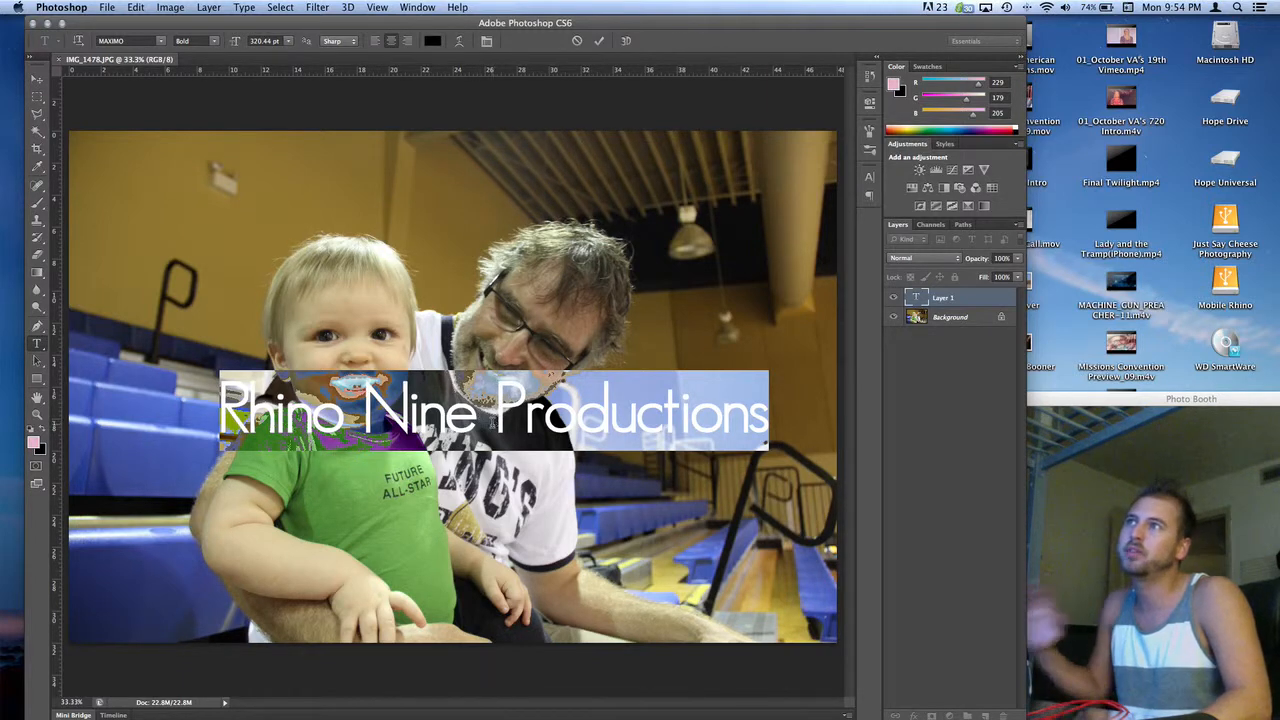
{"action": "left_click", "coordinate": [870, 179]}
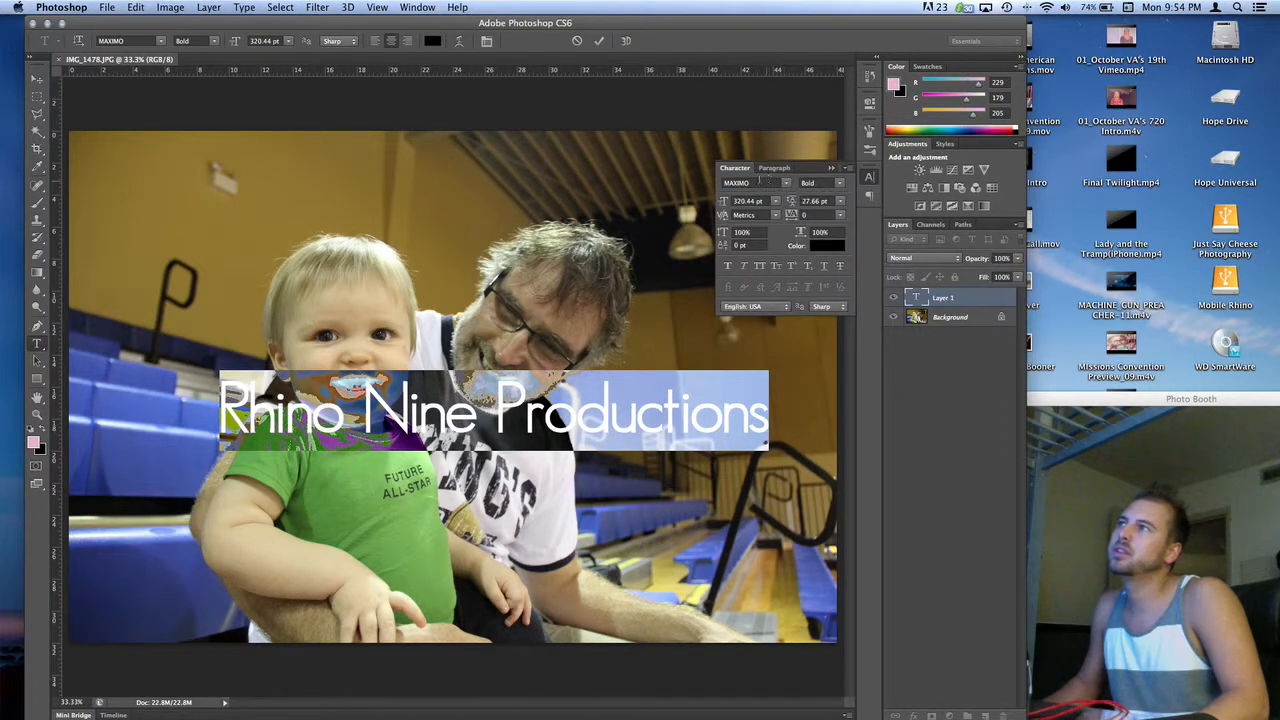
{"action": "left_click", "coordinate": [741, 183]}
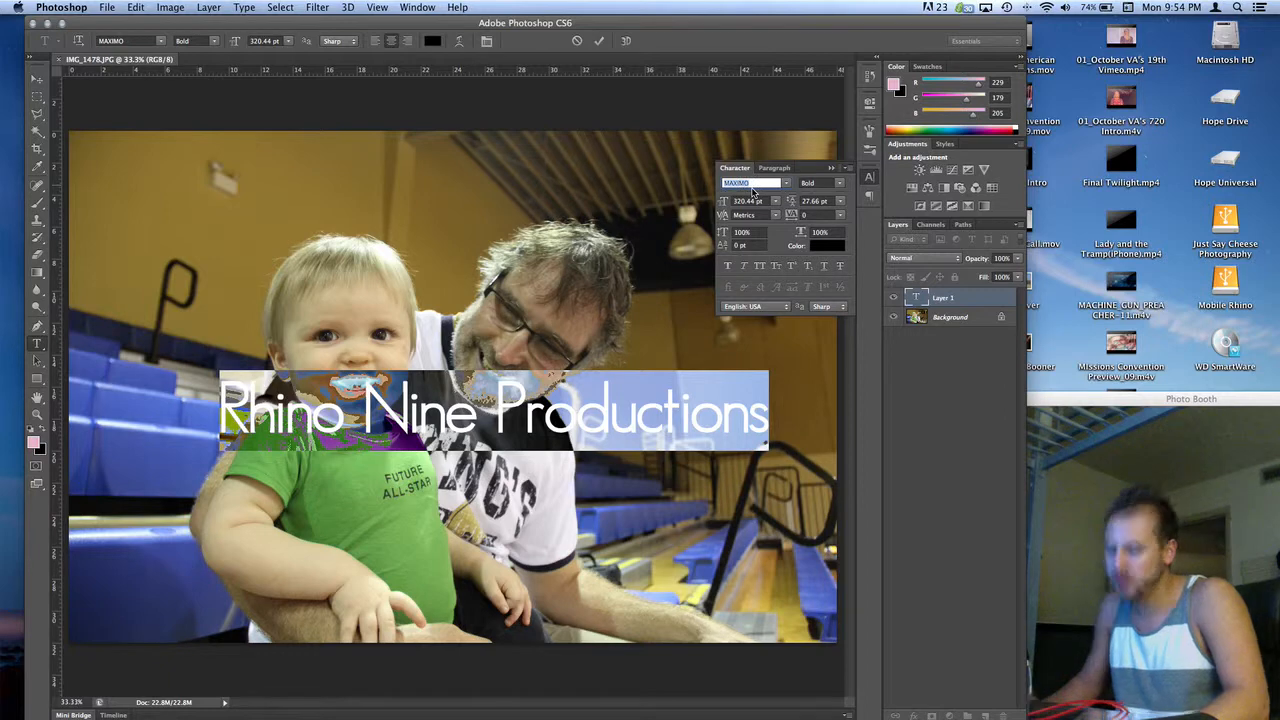
{"action": "key", "text": "Down"}
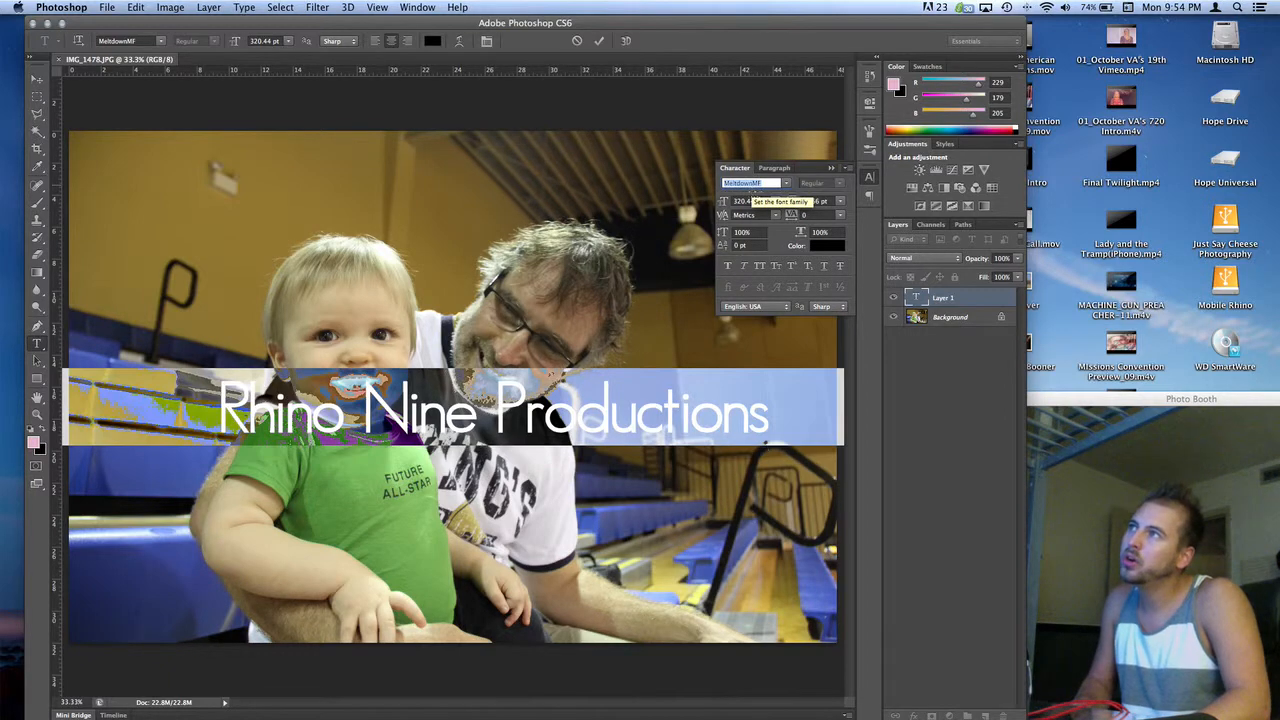
{"action": "key", "text": "Down"}
{"action": "key", "text": "Down"}
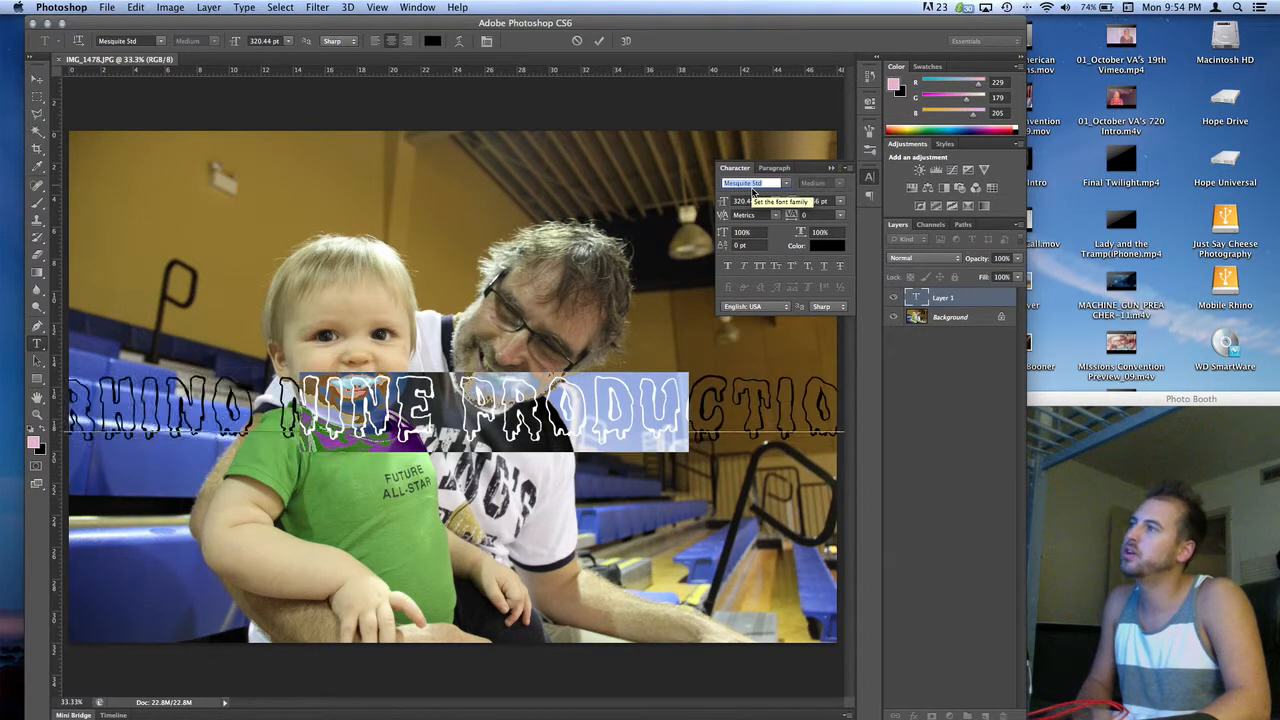
{"action": "key", "text": "Down"}
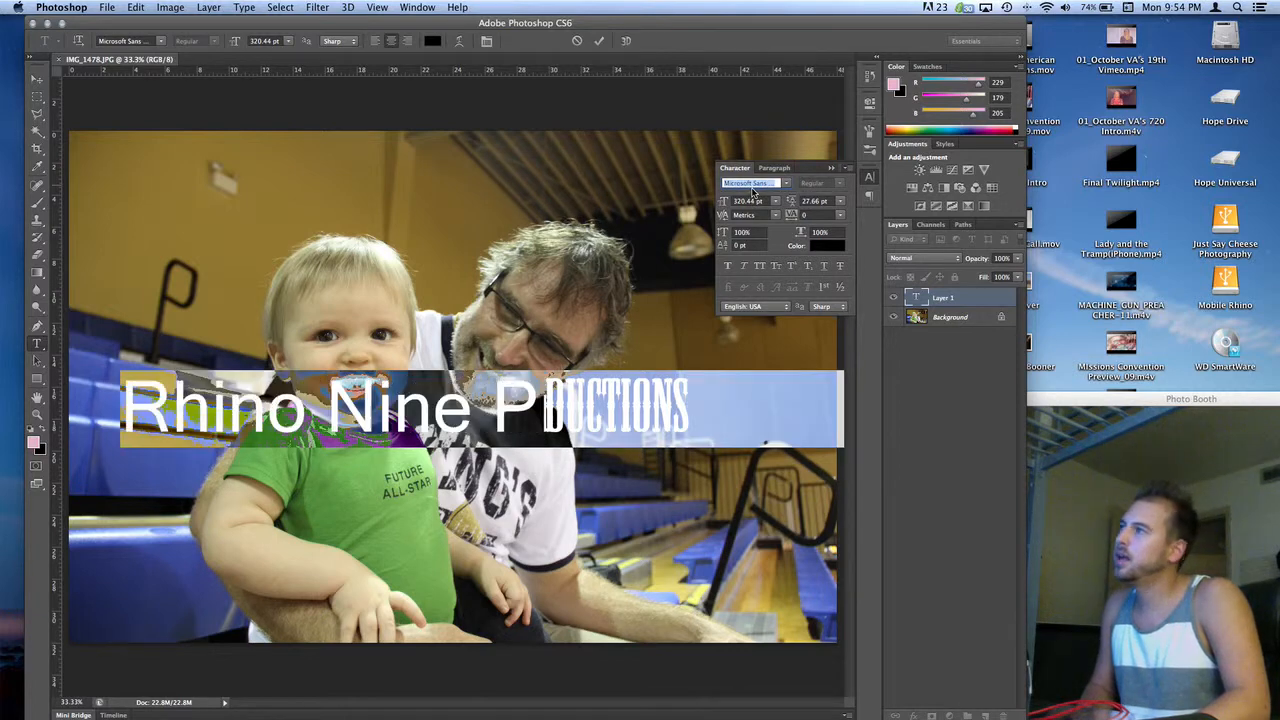
{"action": "key", "text": "Down"}
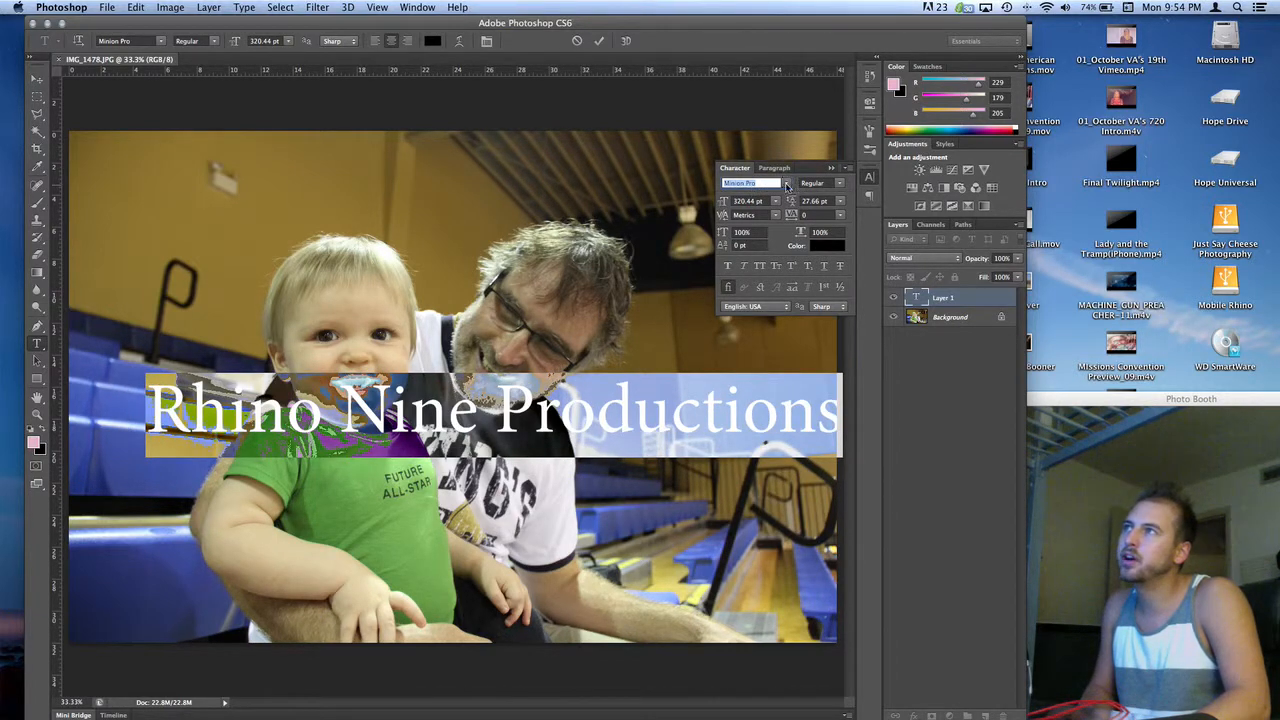
{"action": "left_click", "coordinate": [787, 186]}
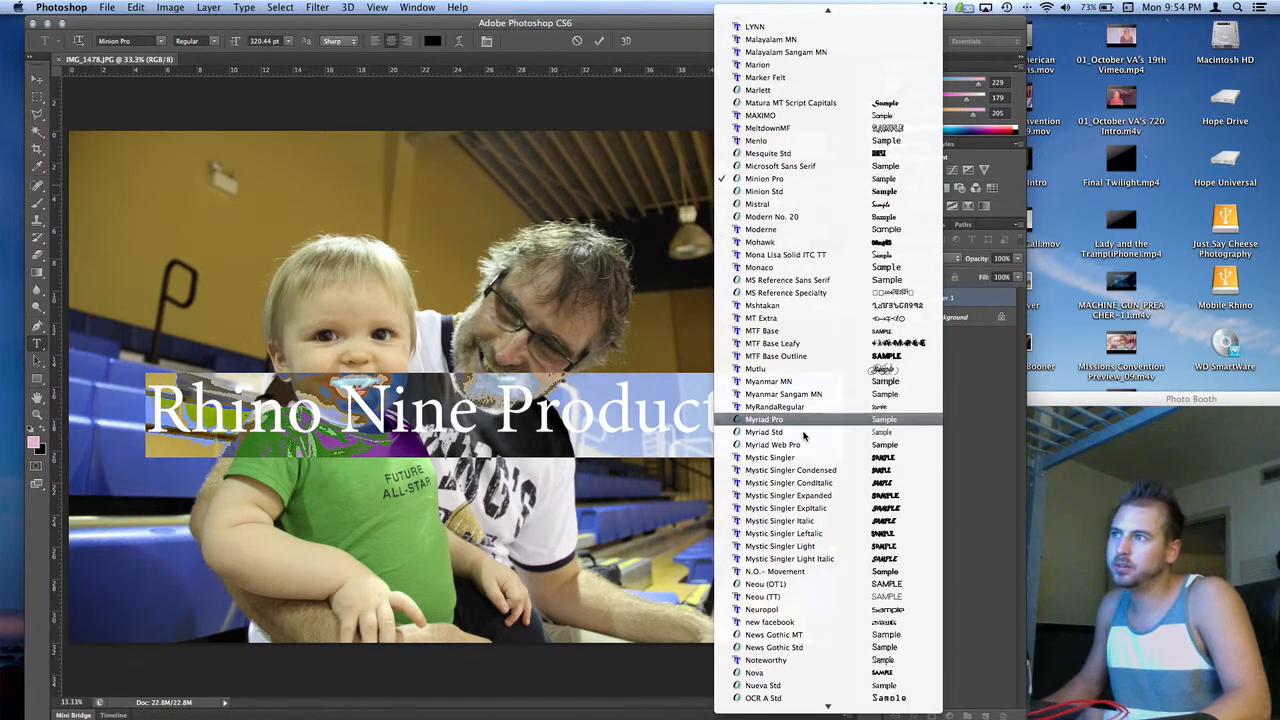
{"action": "left_click", "coordinate": [798, 610]}
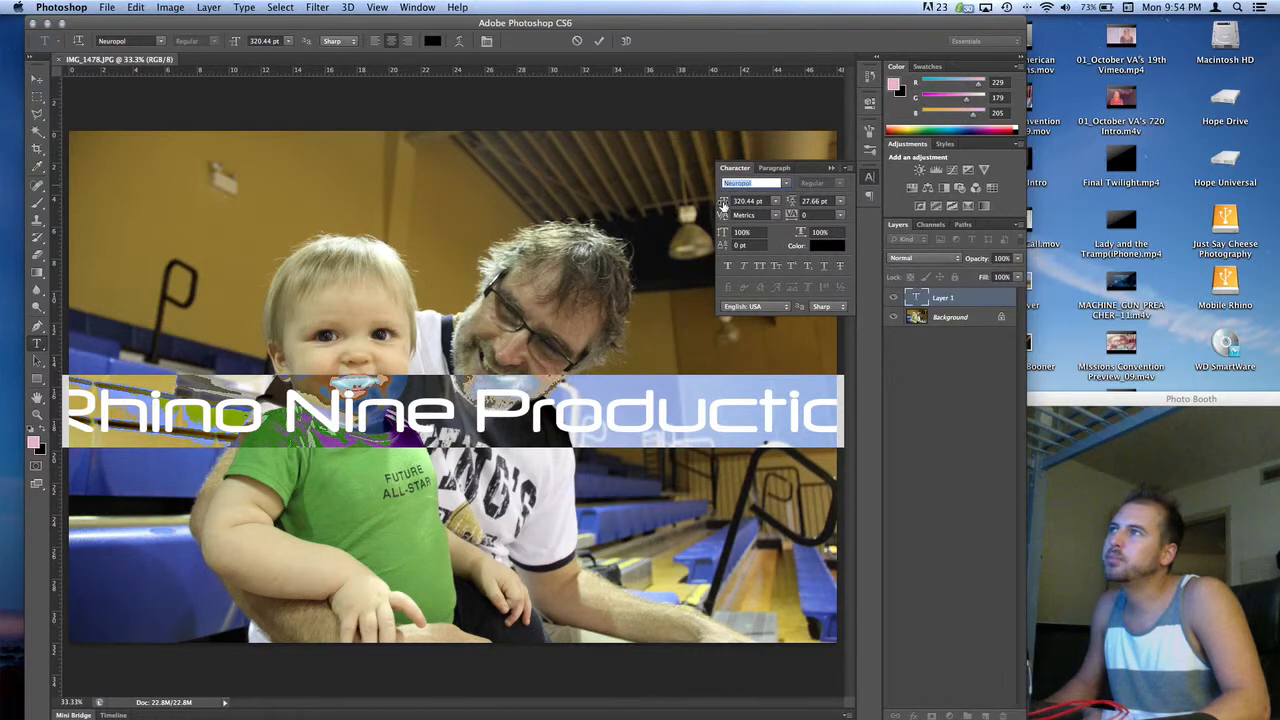
{"action": "left_click_drag", "start_coordinate": [722, 203], "coordinate": [668, 210]}
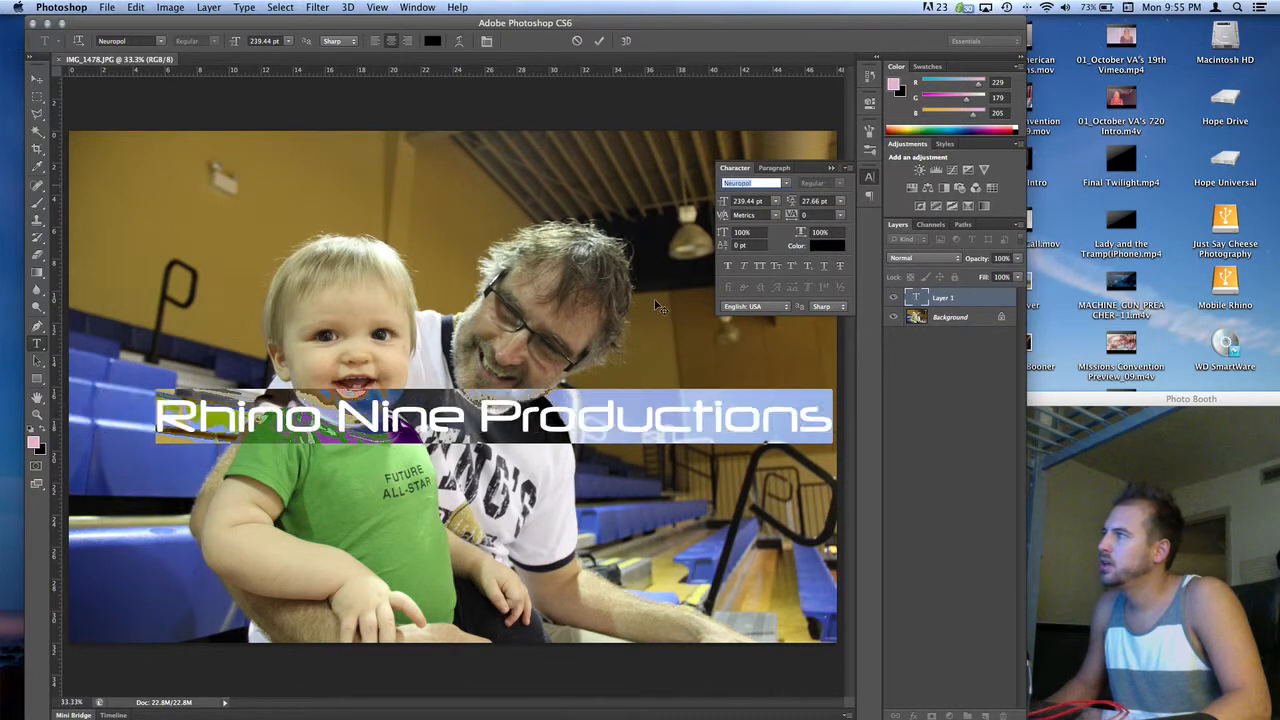
Move the text slightly down and to the left so it crosses the people's chests
{"action": "left_click", "coordinate": [37, 82]}
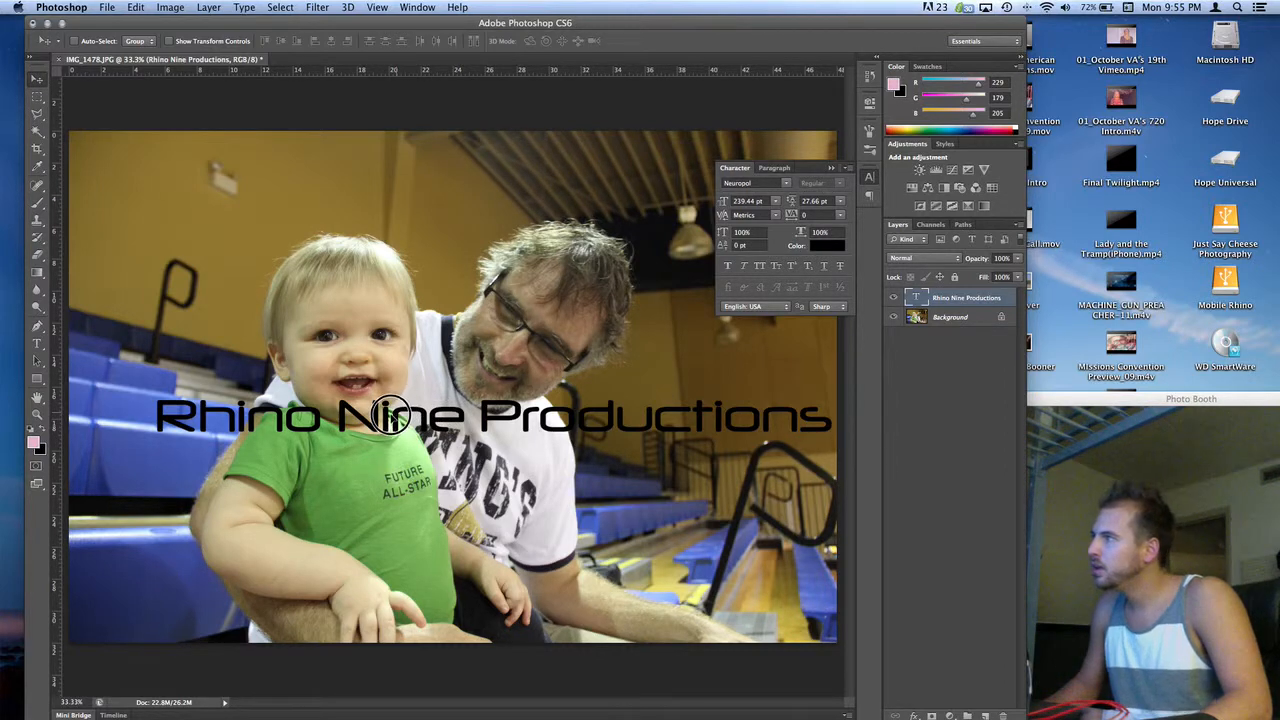
{"action": "left_click_drag", "start_coordinate": [390, 422], "coordinate": [394, 437]}
{"action": "left_click_drag", "start_coordinate": [397, 436], "coordinate": [410, 436]}
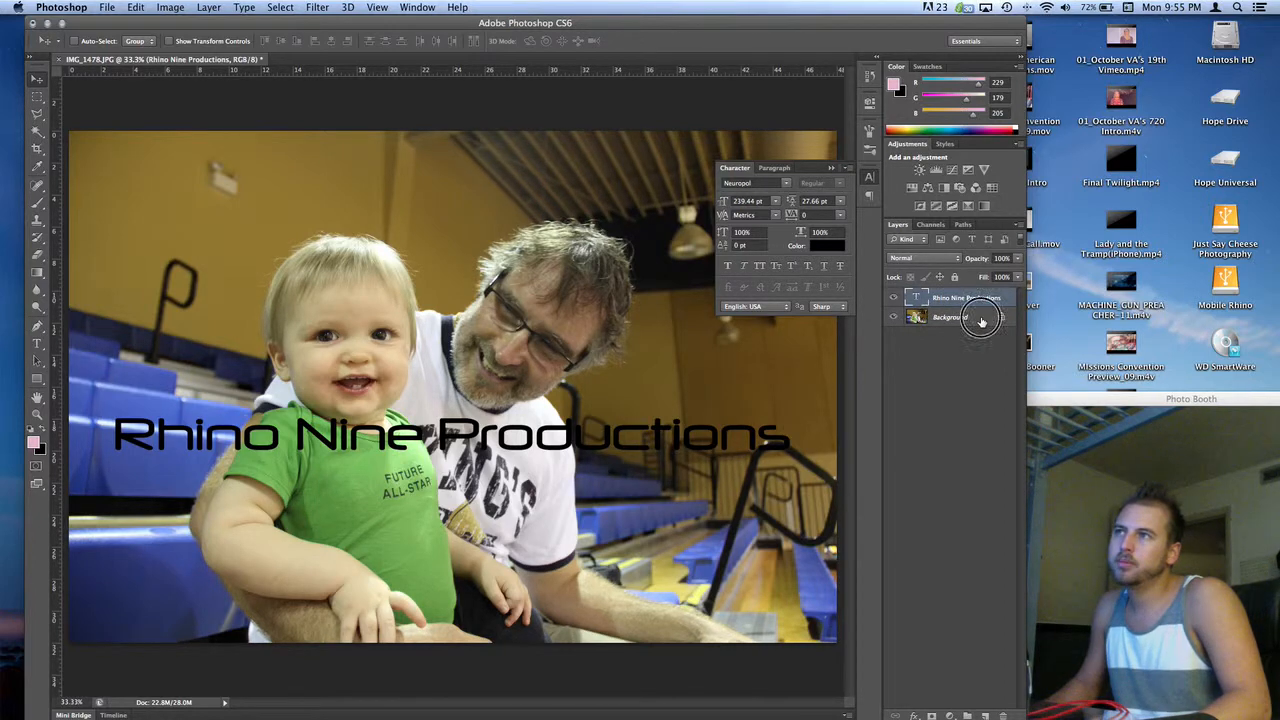
Convert the locked Background into a regular layer, keeping the name Layer 0 and normal mode at 100% opacity
{"action": "left_click", "coordinate": [913, 315]}
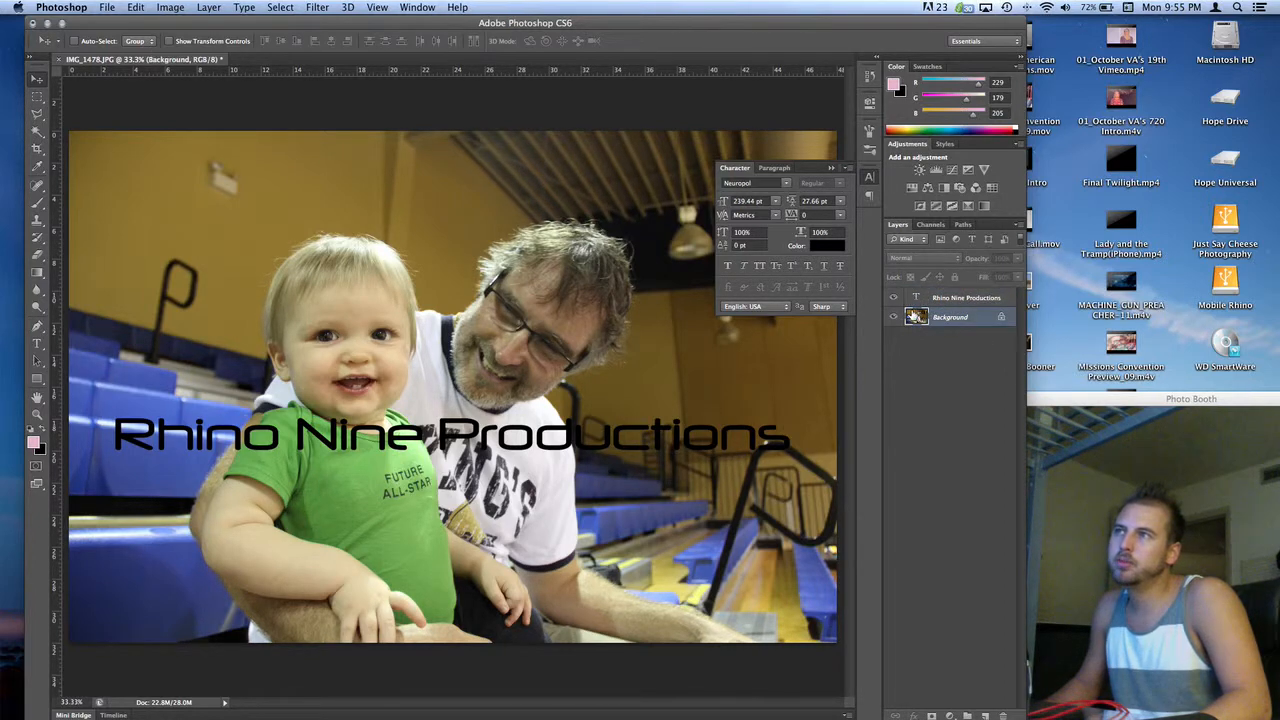
{"action": "double_click", "coordinate": [983, 316]}
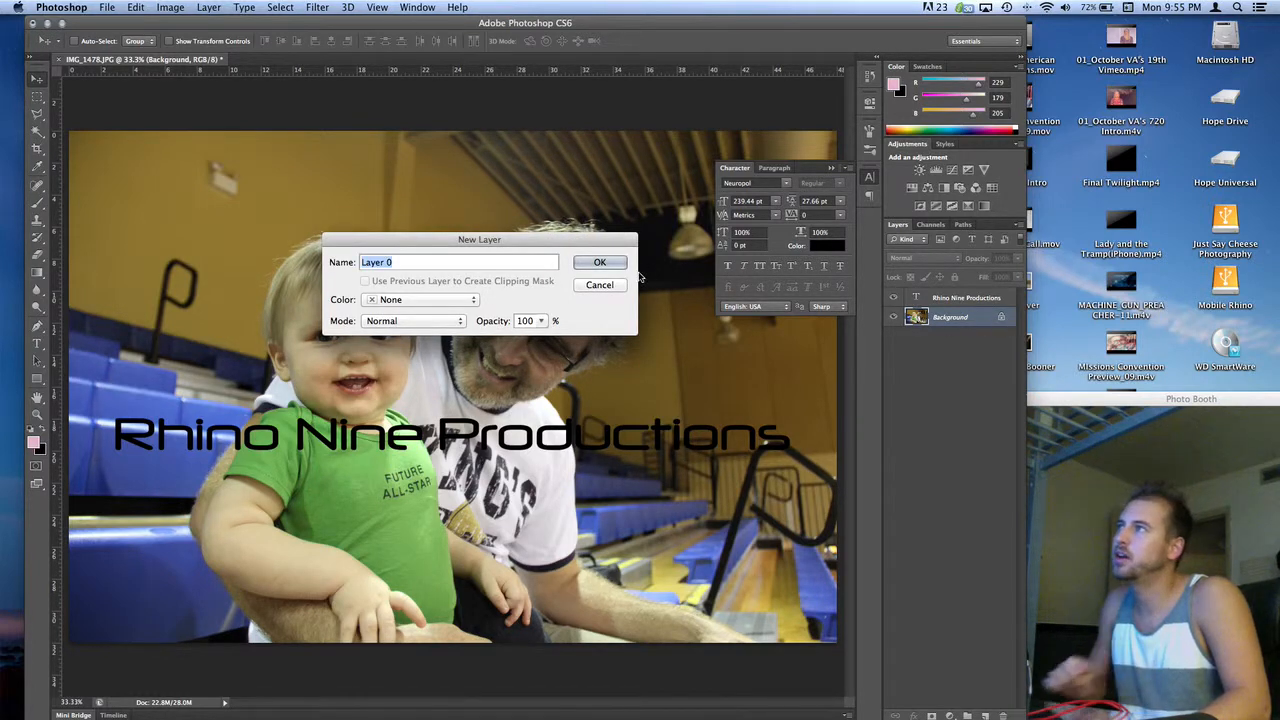
{"action": "left_click", "coordinate": [589, 264]}
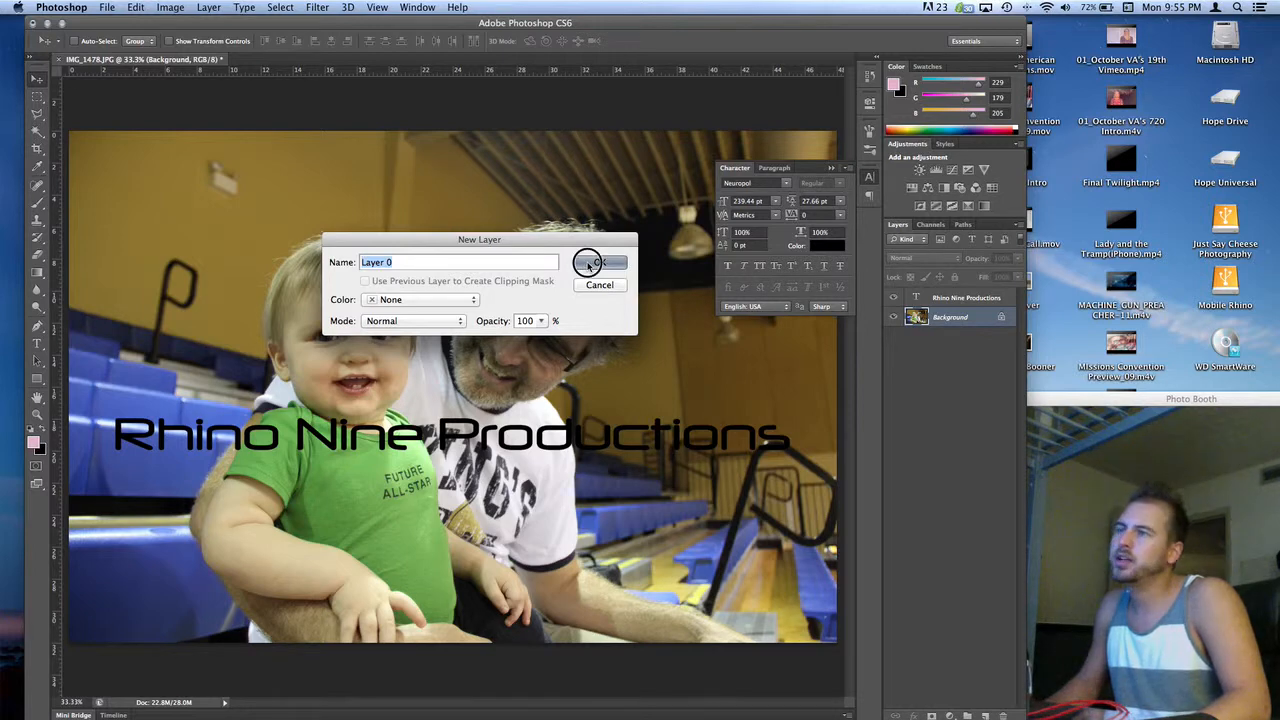
{"action": "key", "text": "super+r"}
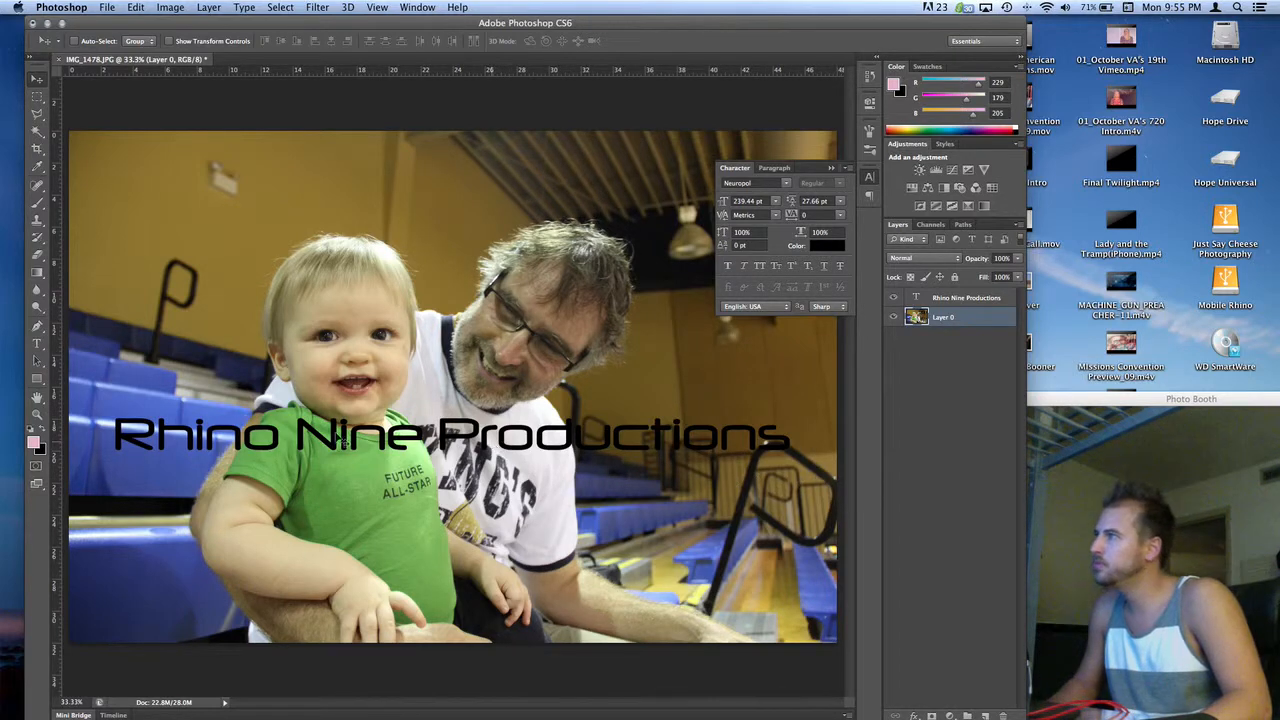
Select a full-width rectangular band around the text, about 48 by 4 in, and add an empty layer between the text and photo
{"action": "left_click", "coordinate": [39, 98]}
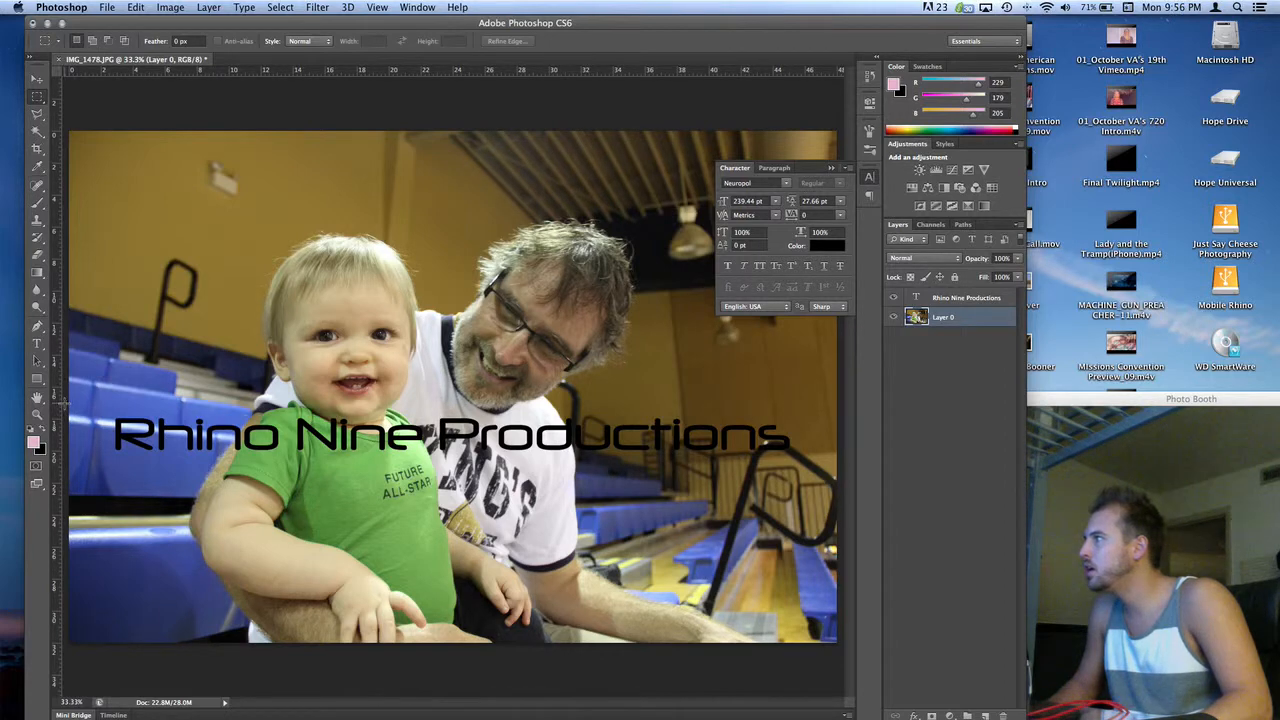
{"action": "left_click_drag", "start_coordinate": [68, 401], "coordinate": [844, 468]}
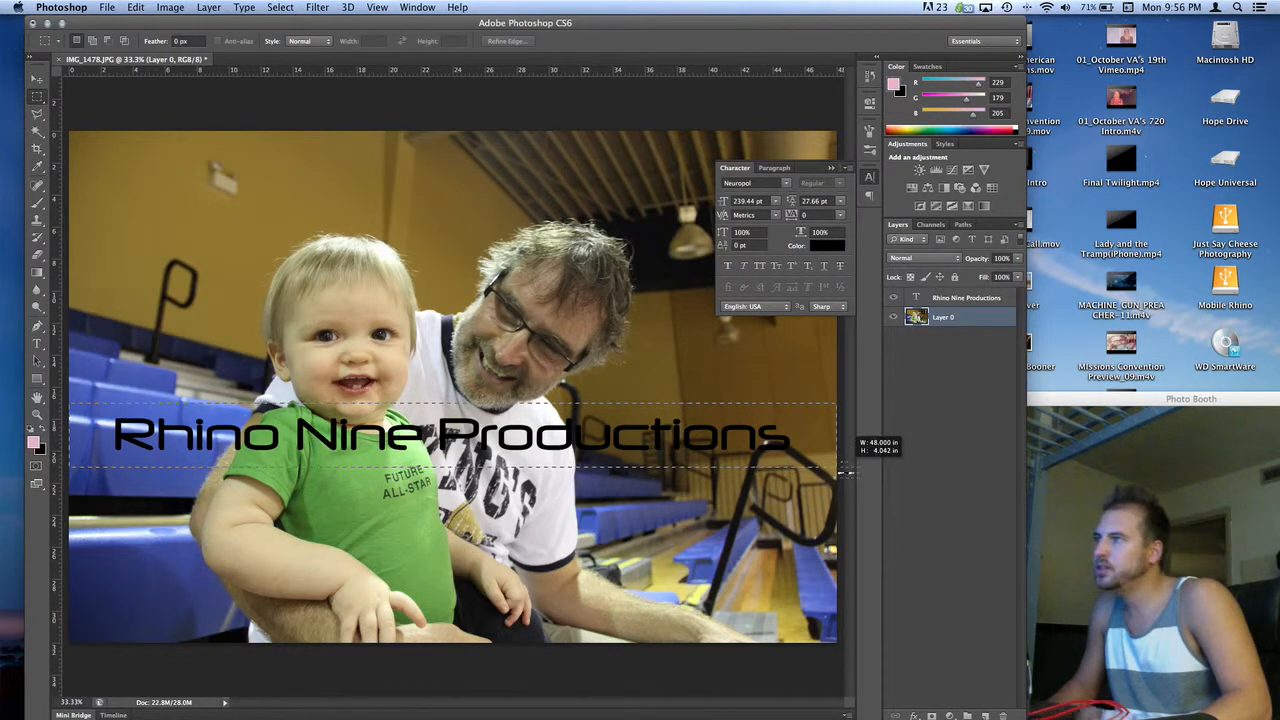
{"action": "key", "text": "super+t"}
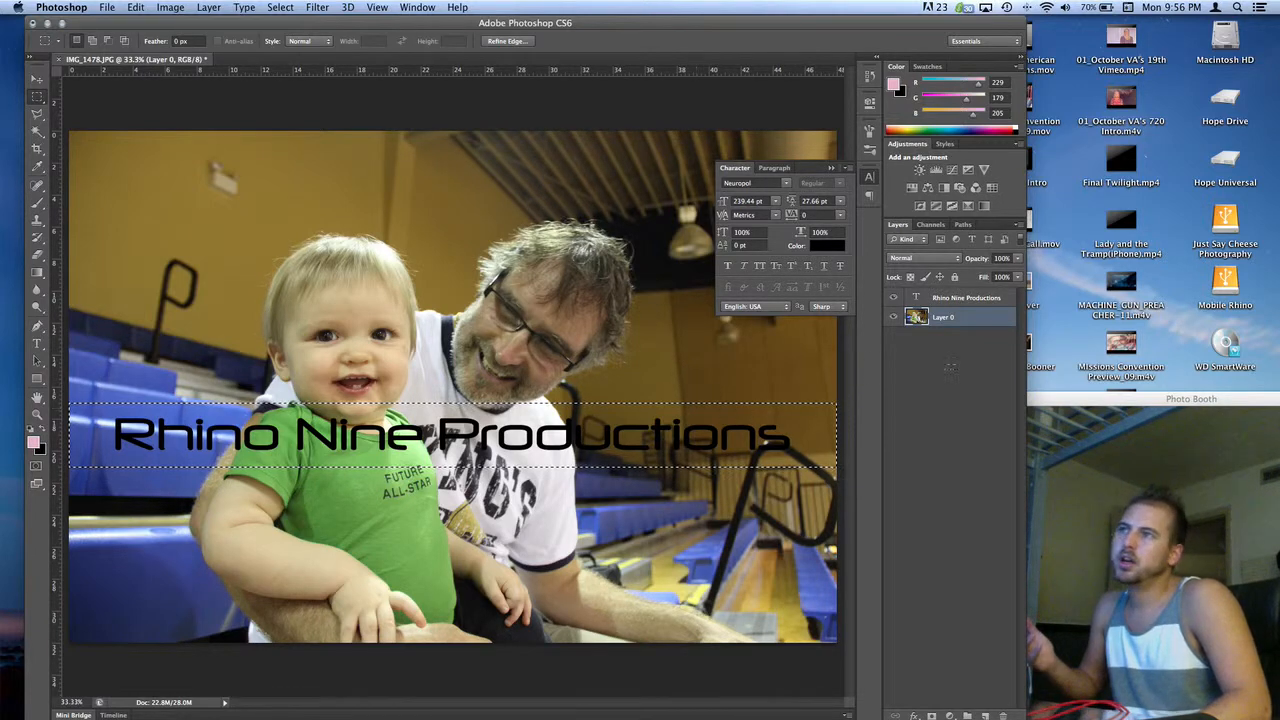
{"action": "left_click", "coordinate": [985, 716]}
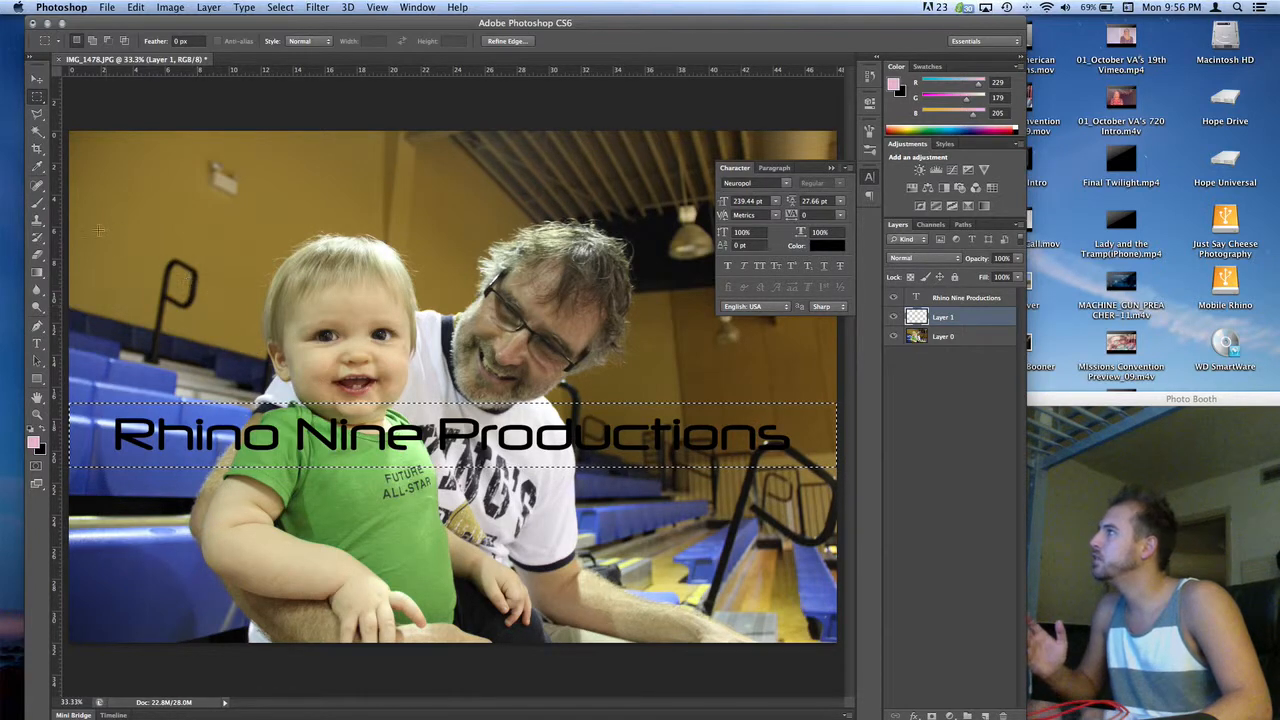
Choose the Brush tool and set the foreground color to white (ffffff)
{"action": "left_click", "coordinate": [38, 206]}
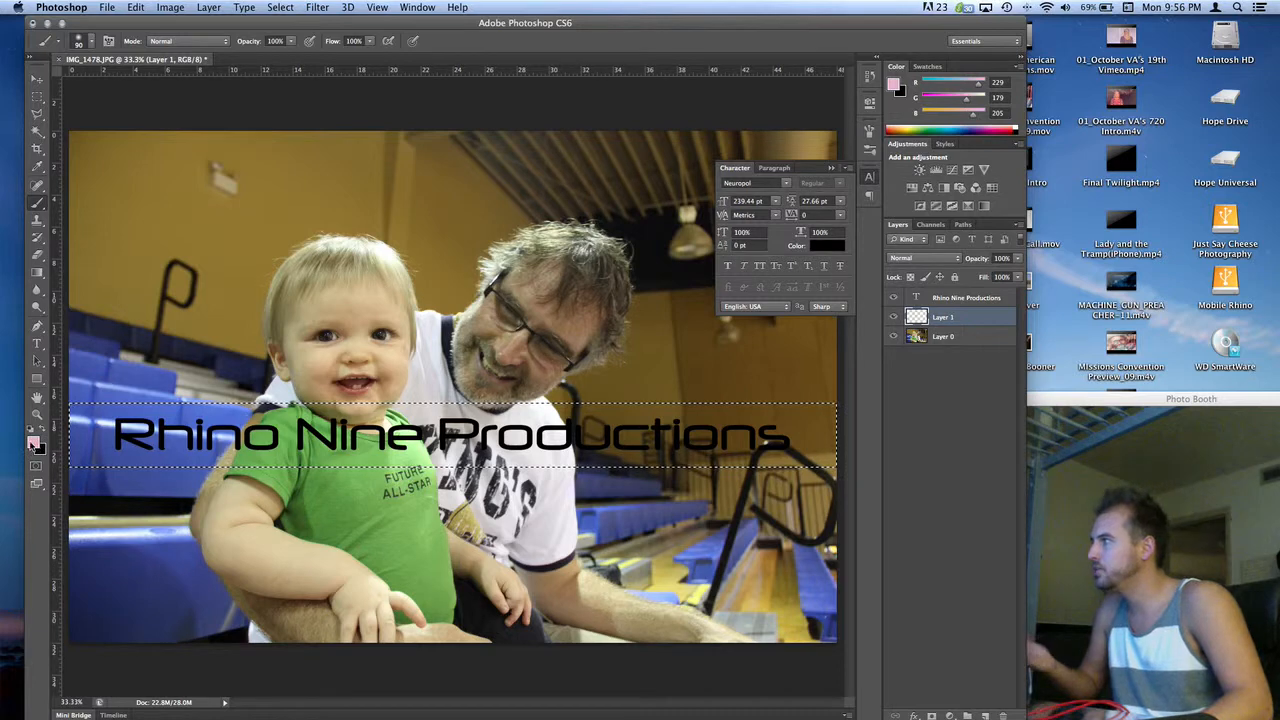
{"action": "left_click", "coordinate": [33, 441]}
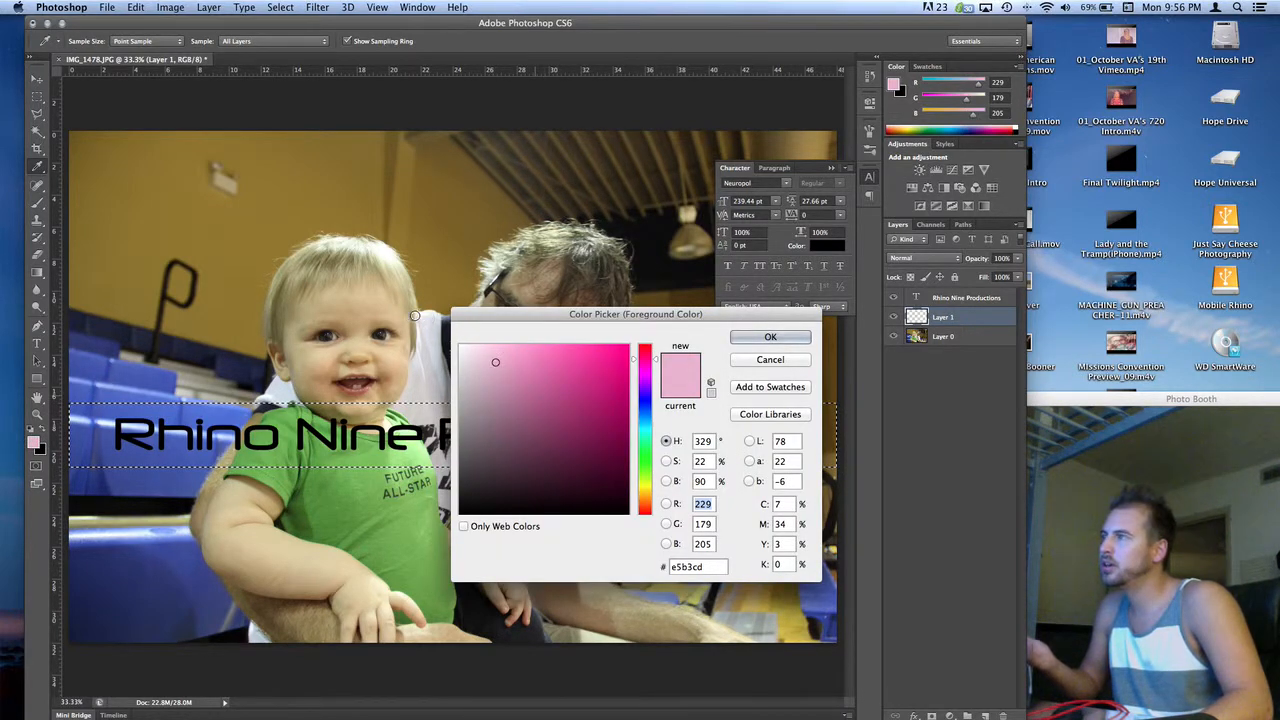
{"action": "left_click", "coordinate": [460, 347]}
{"action": "left_click", "coordinate": [780, 340]}
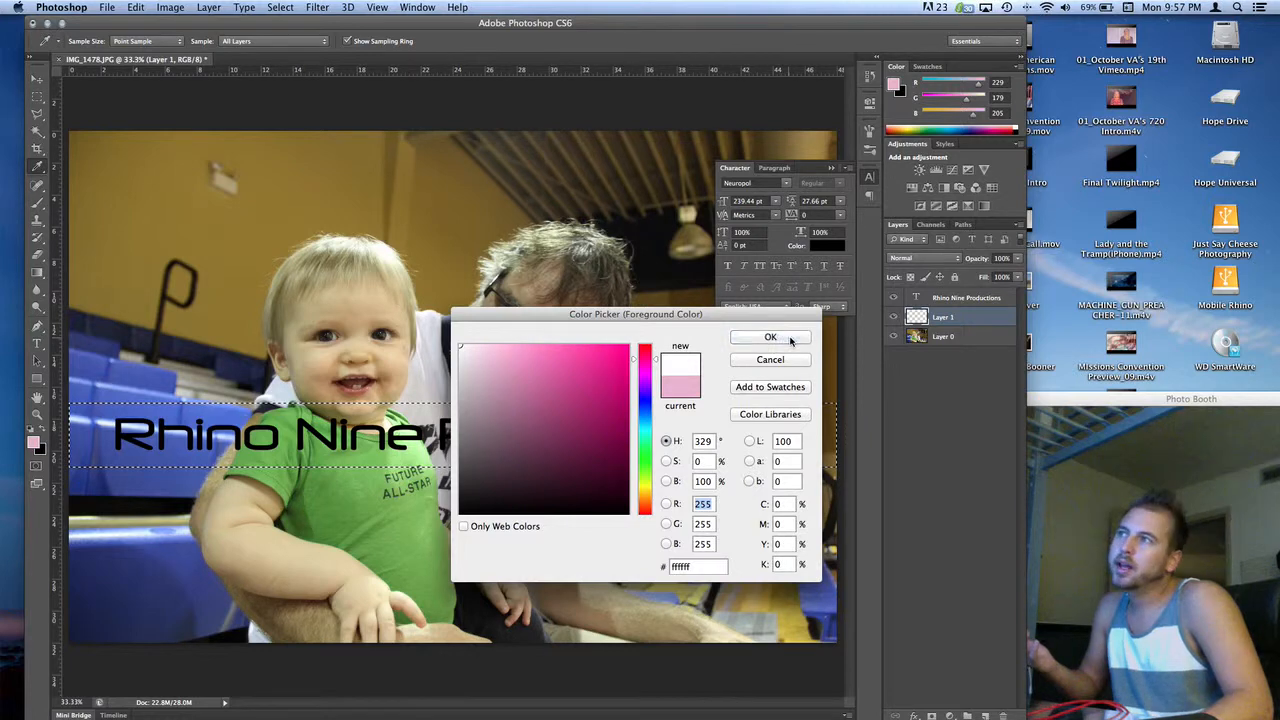
Paint the selected band behind the text solid white on Layer 1 with a 421 px brush
{"action": "left_click", "coordinate": [770, 340]}
{"action": "key", "text": "b"}
{"action": "key", "text": "super+r"}
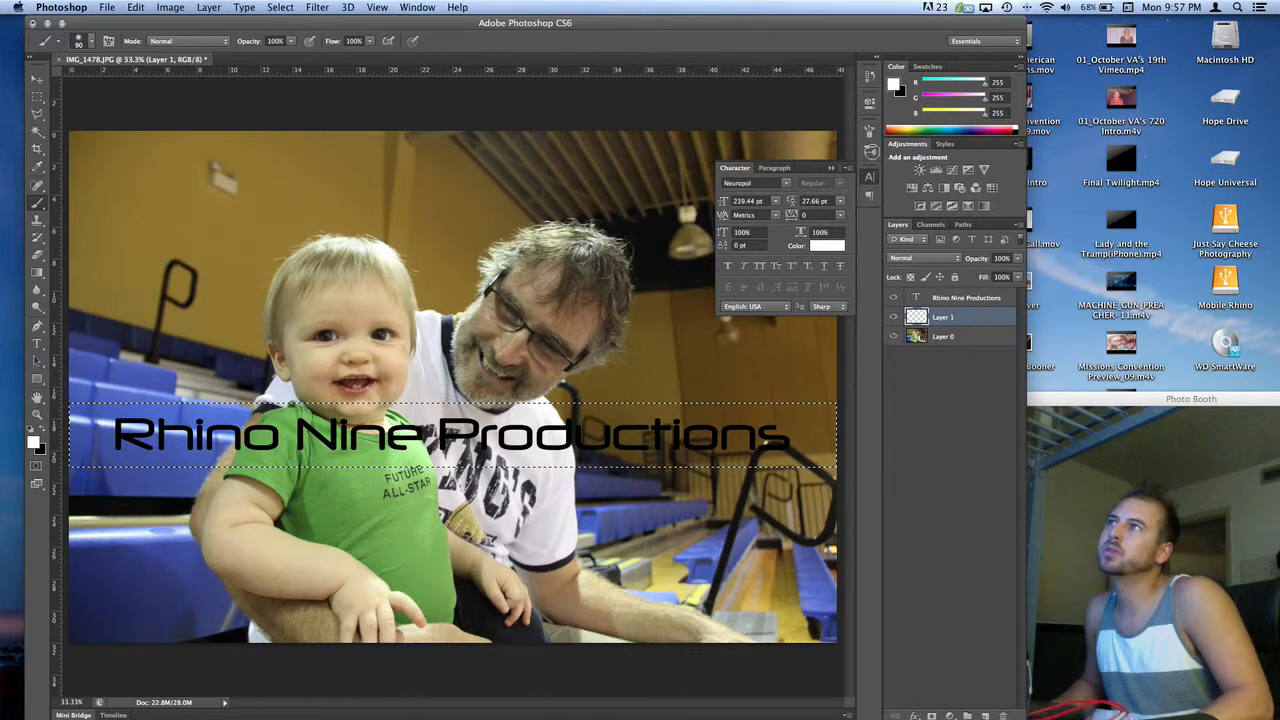
{"action": "left_click", "coordinate": [869, 150]}
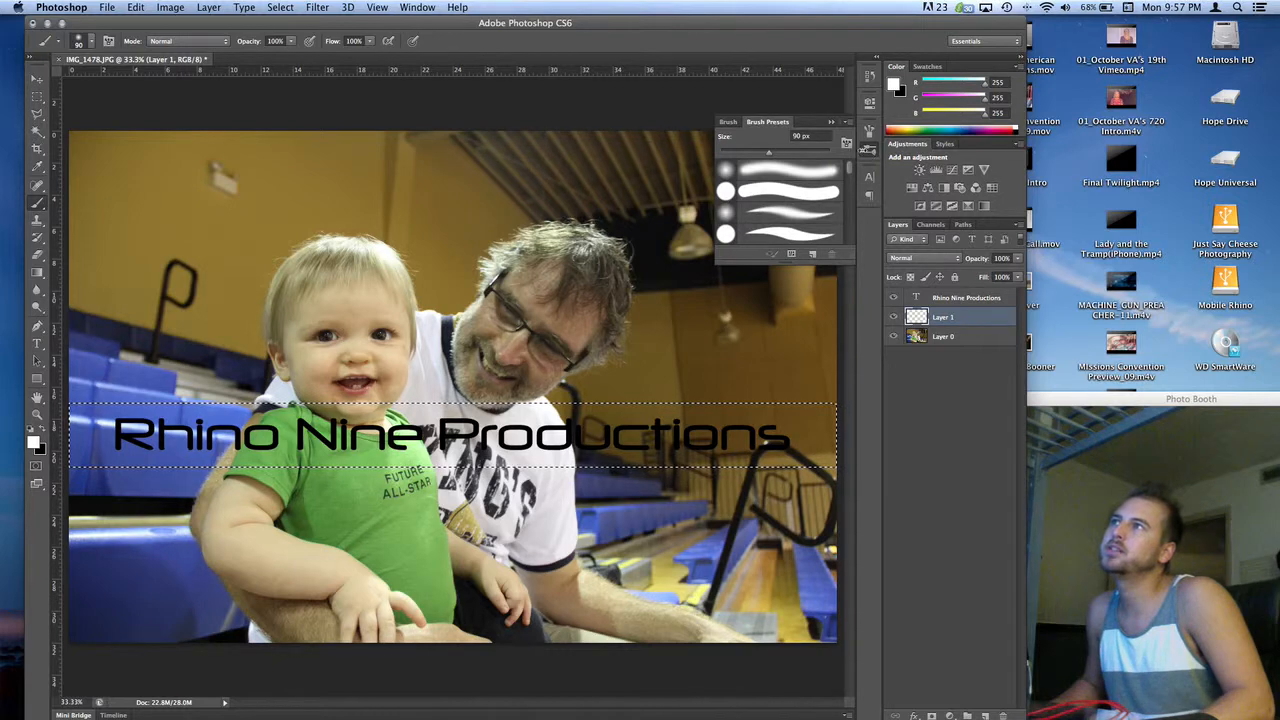
{"action": "left_click_drag", "start_coordinate": [769, 153], "coordinate": [815, 153]}
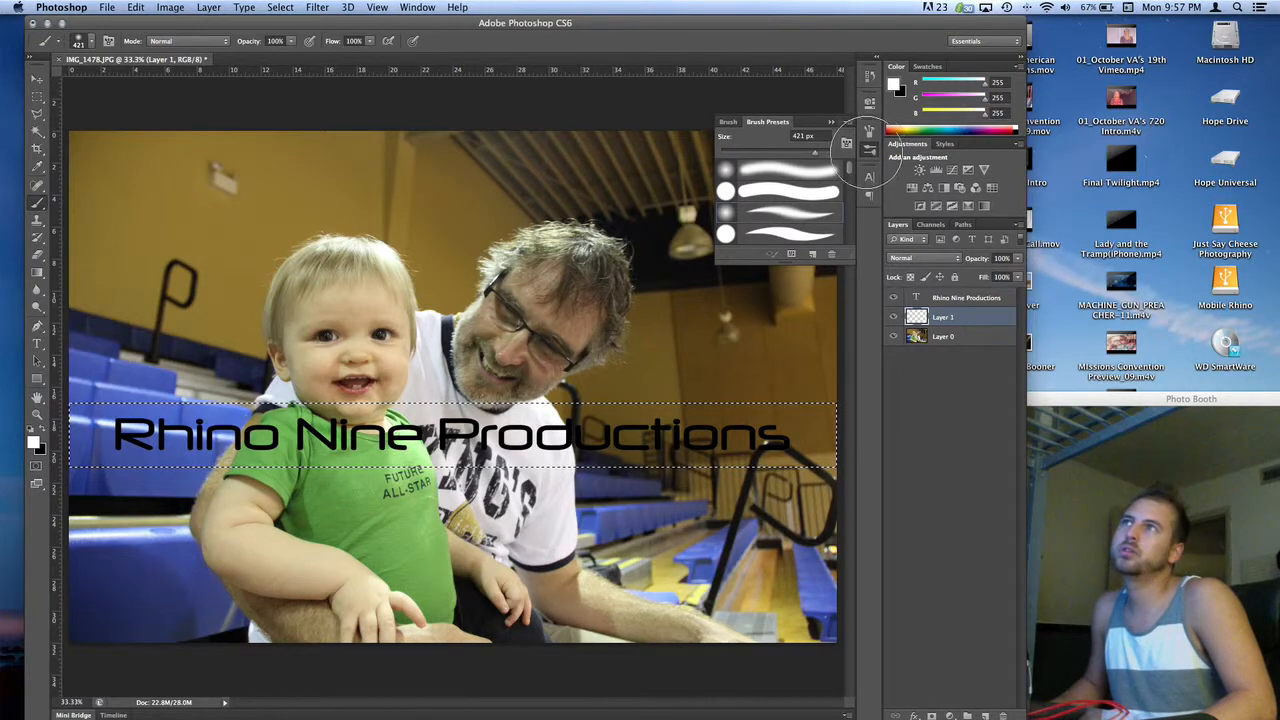
{"action": "left_click", "coordinate": [868, 148]}
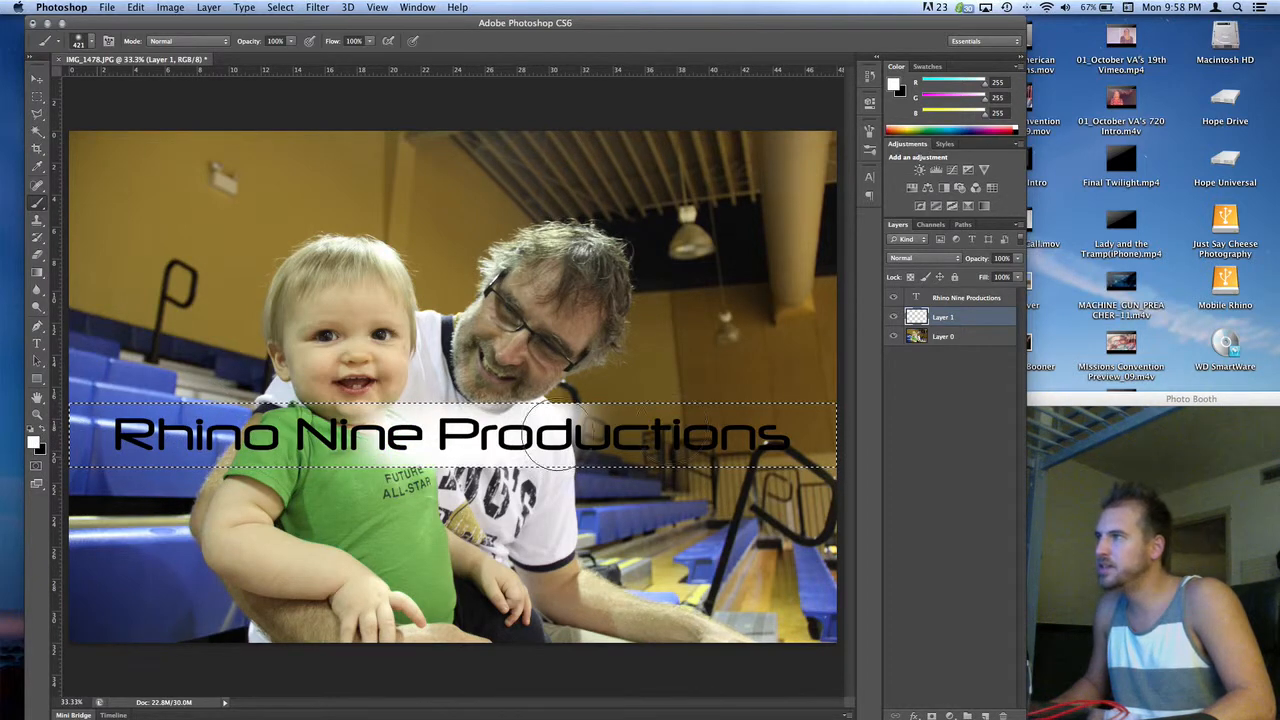
{"action": "left_click_drag", "start_coordinate": [550, 436], "coordinate": [238, 438]}
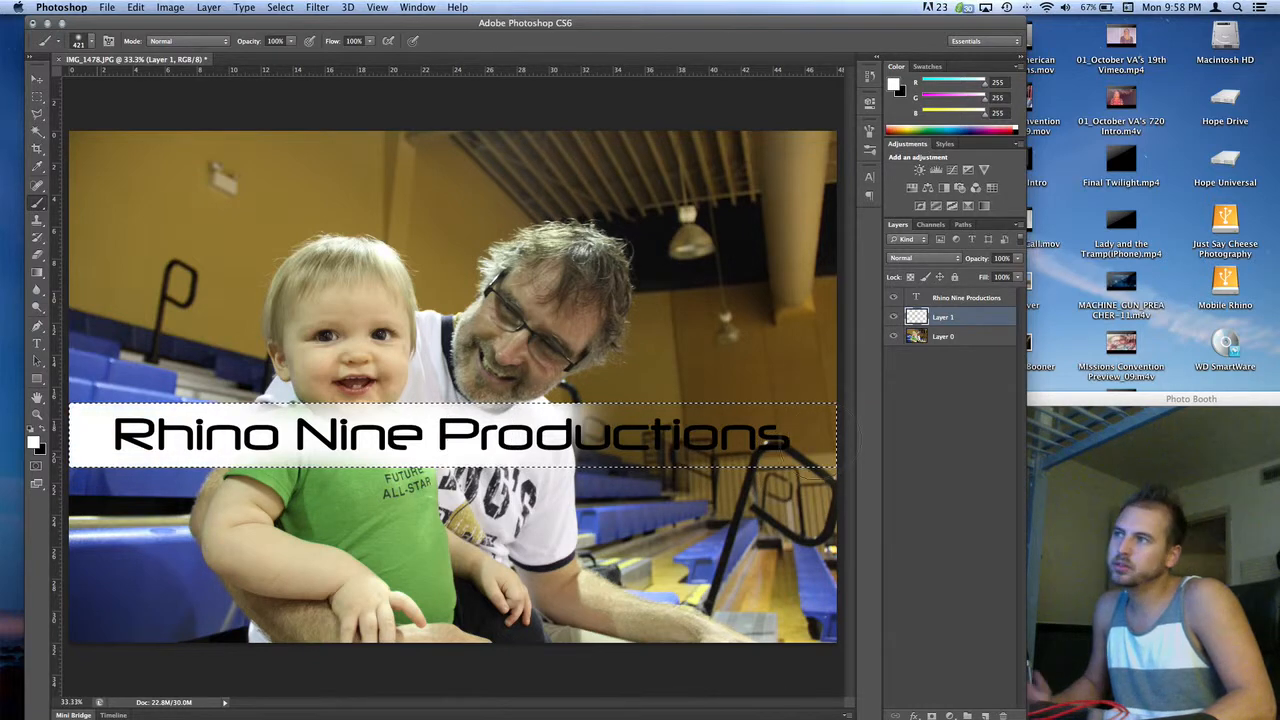
{"action": "mouse_move", "coordinate": [523, 436]}
{"action": "left_mouse_down"}
{"action": "mouse_move", "coordinate": [347, 436]}
{"action": "mouse_move", "coordinate": [812, 434]}
{"action": "left_mouse_up"}
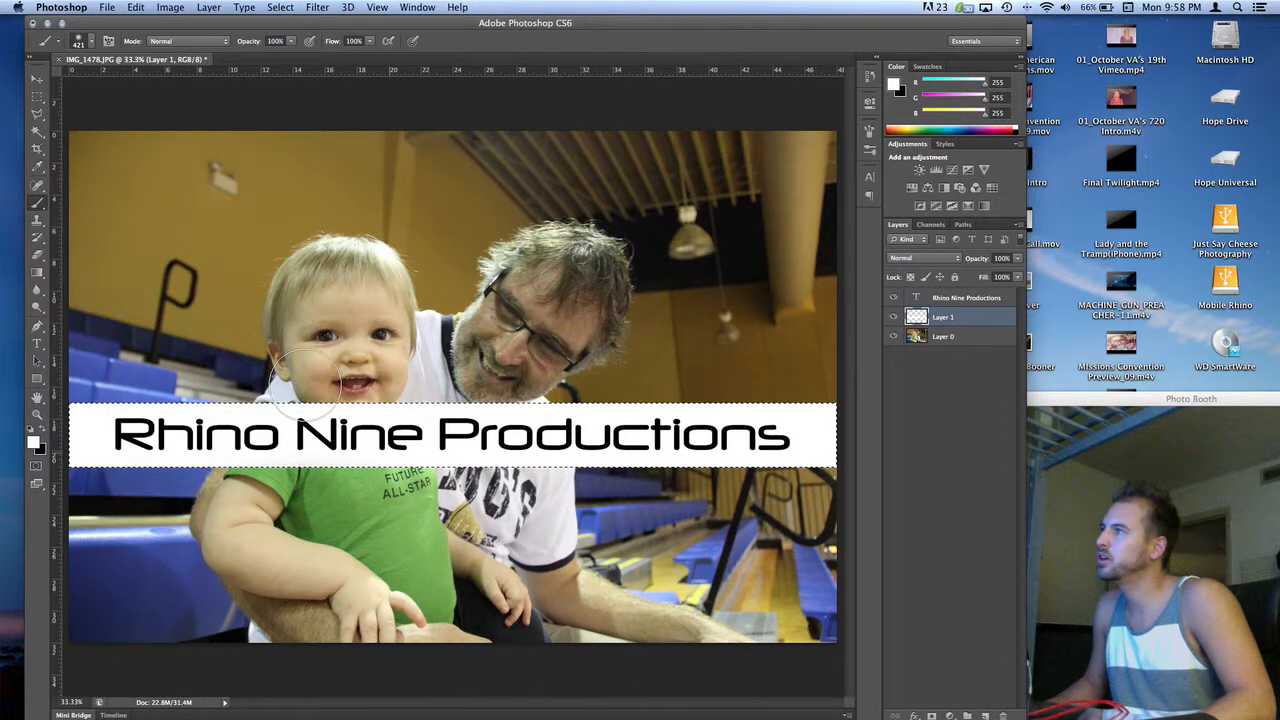
Lower the opacity of the white band's layer to 35% and deselect the band area
{"action": "left_click", "coordinate": [37, 80]}
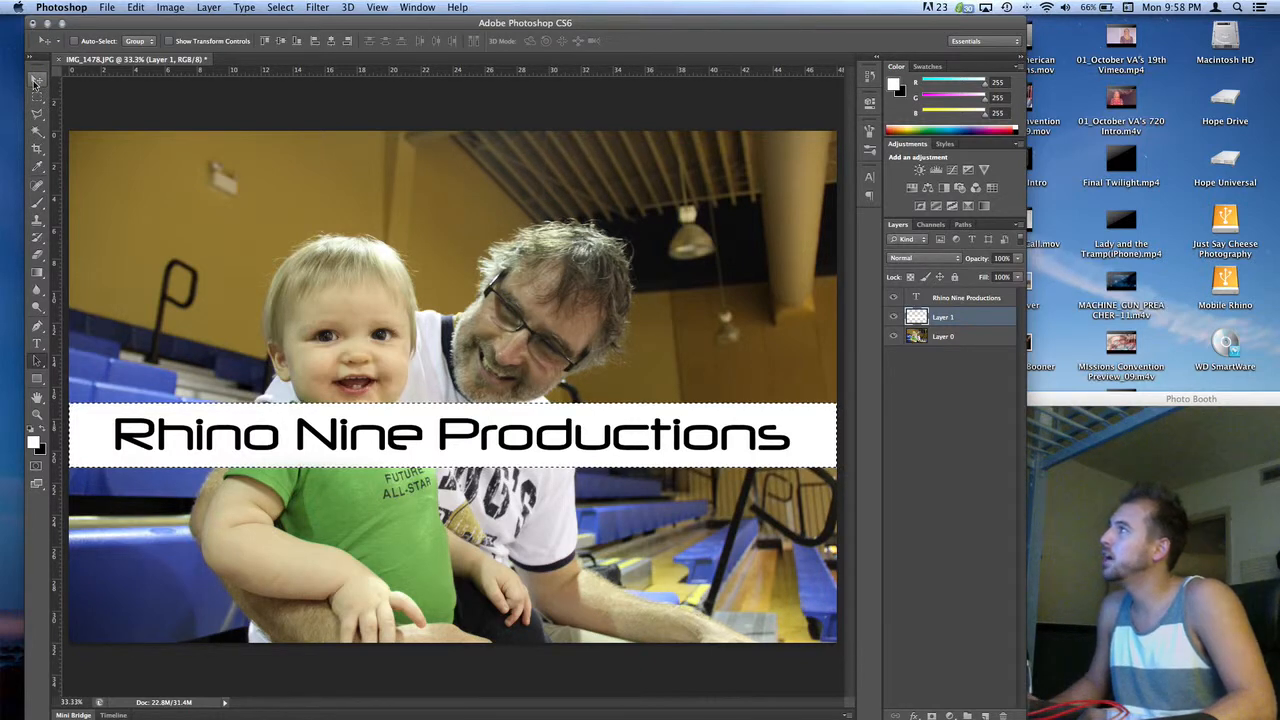
{"action": "key", "text": "a"}
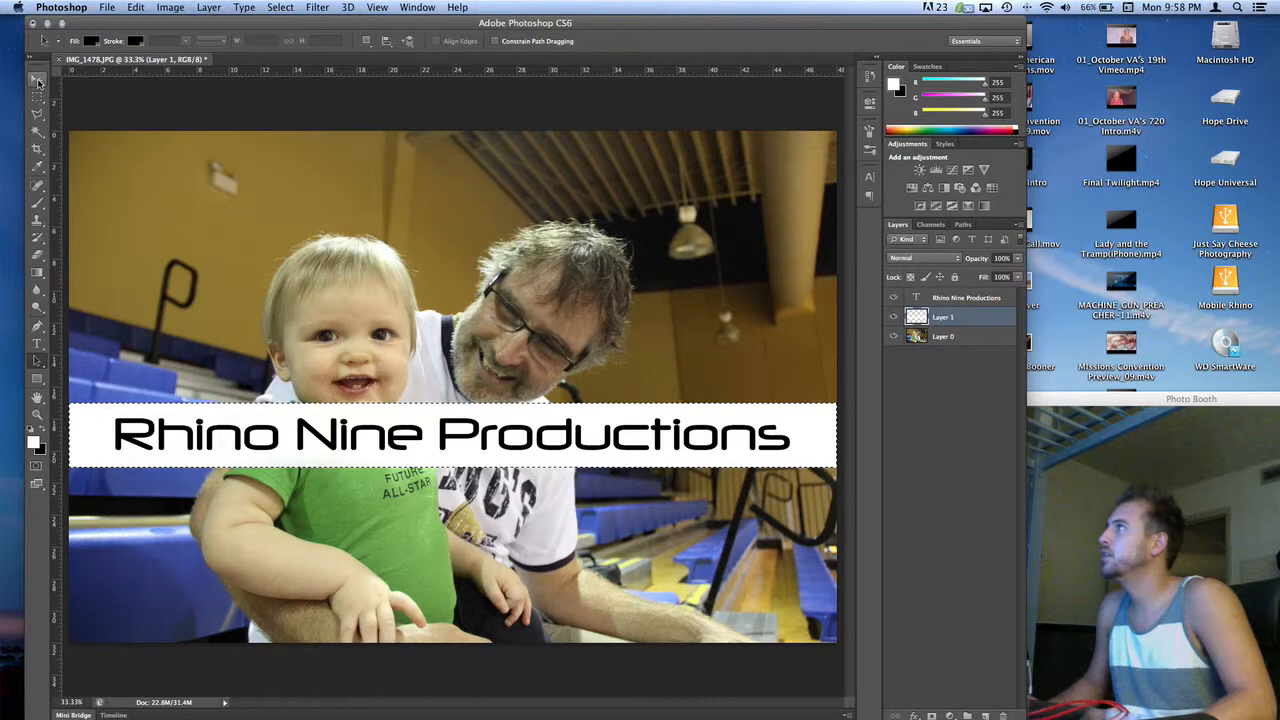
{"action": "key", "text": "v"}
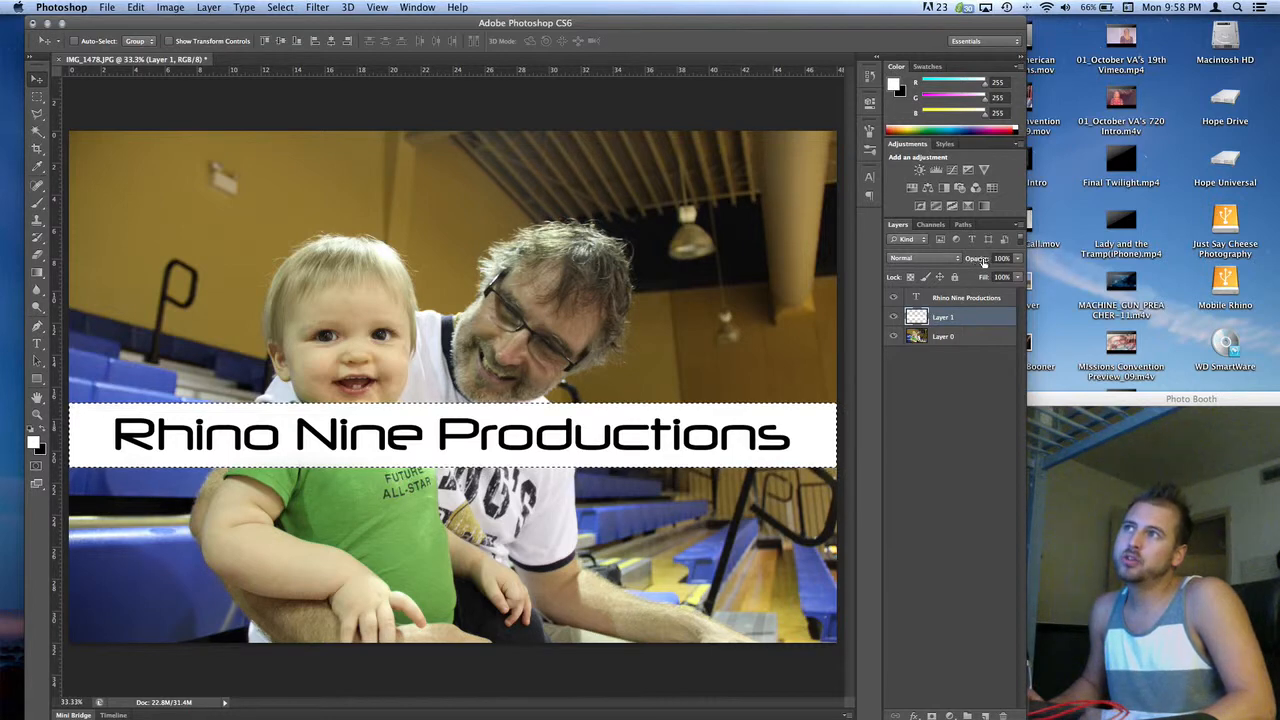
{"action": "left_click_drag", "start_coordinate": [983, 259], "coordinate": [964, 259]}
{"action": "left_click_drag", "start_coordinate": [954, 260], "coordinate": [961, 261]}
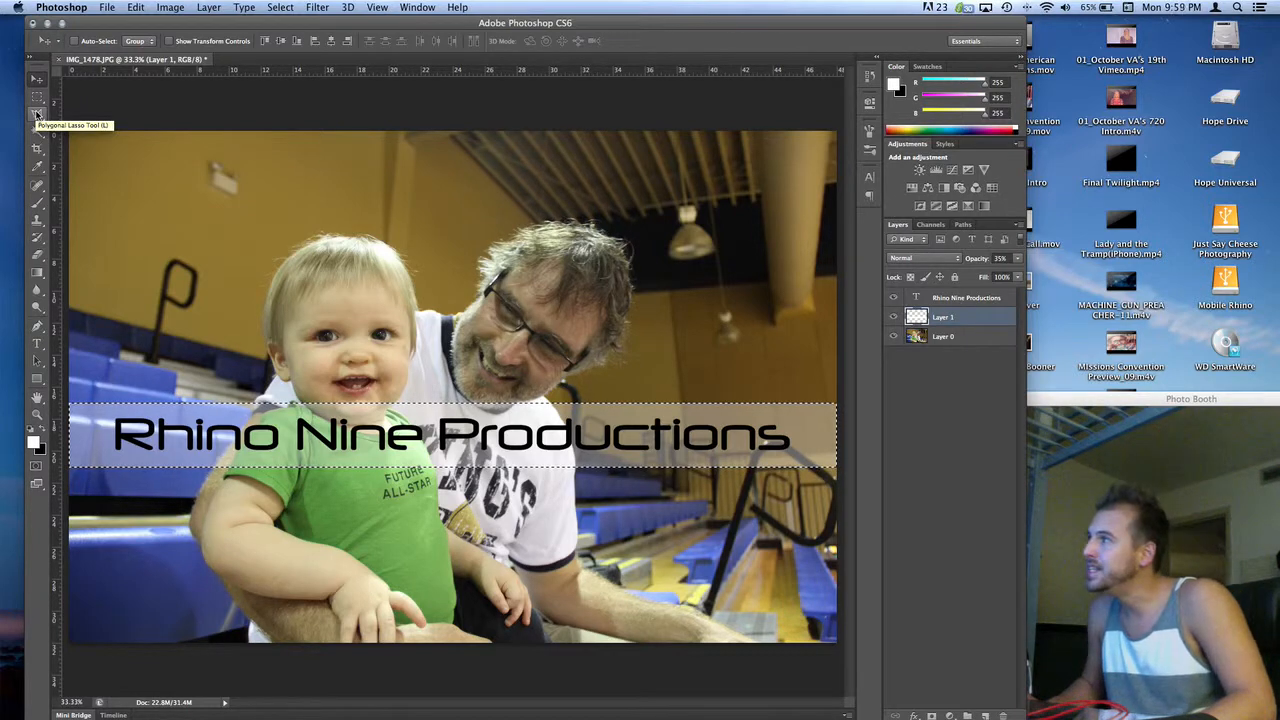
{"action": "key", "text": "super+d"}
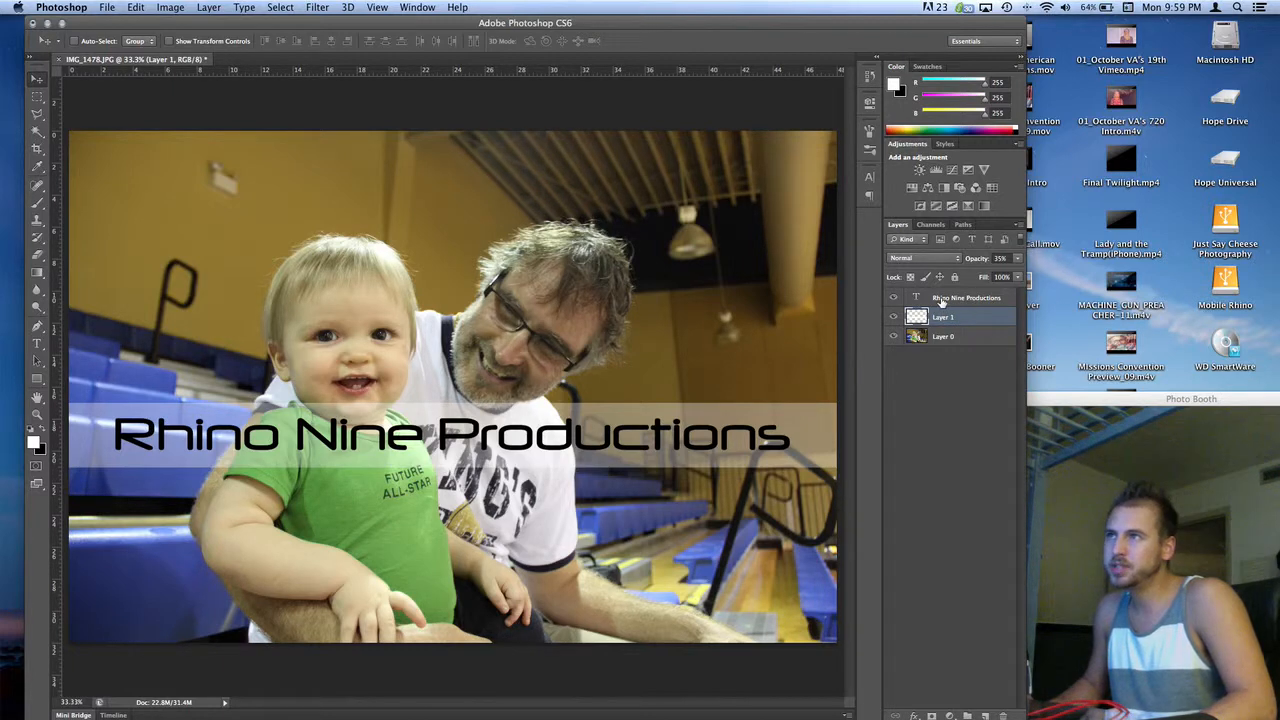
Move the text and the white band together straight down by about 3.5 in, and hide the photo layer
{"action": "left_click", "coordinate": [1001, 297], "text": "shift"}
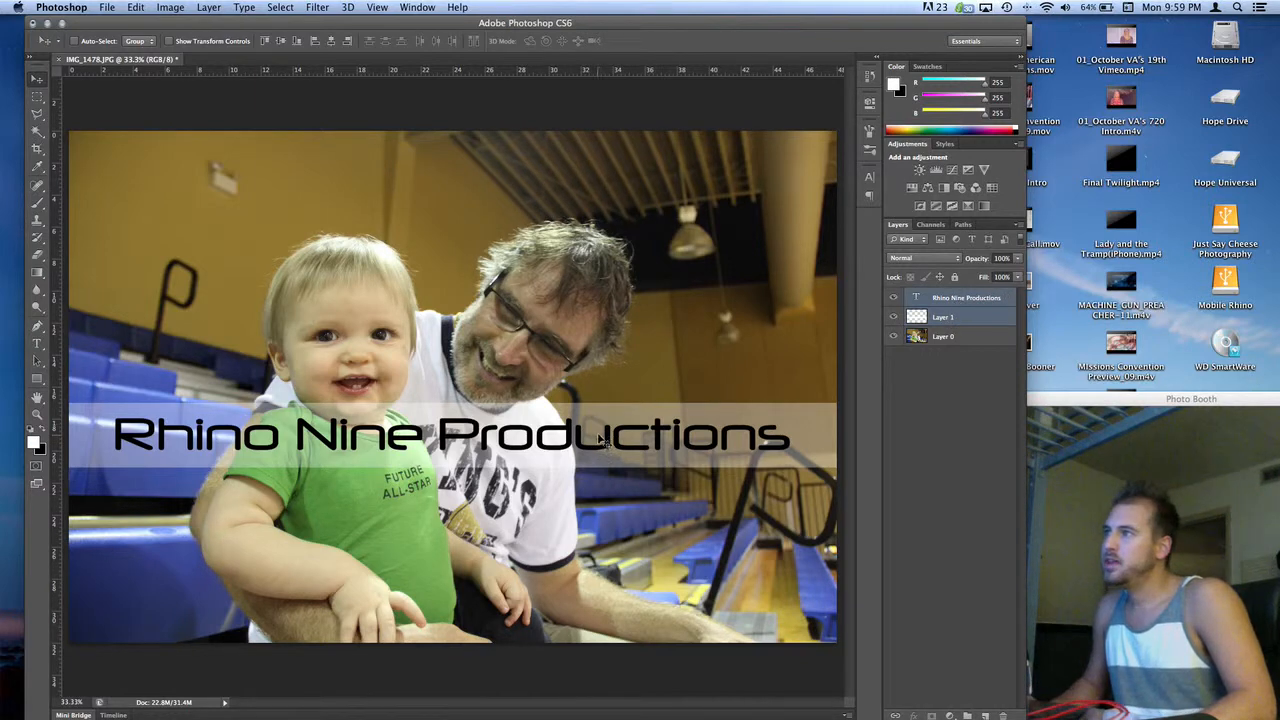
{"action": "left_click_drag", "start_coordinate": [598, 434], "coordinate": [598, 496]}
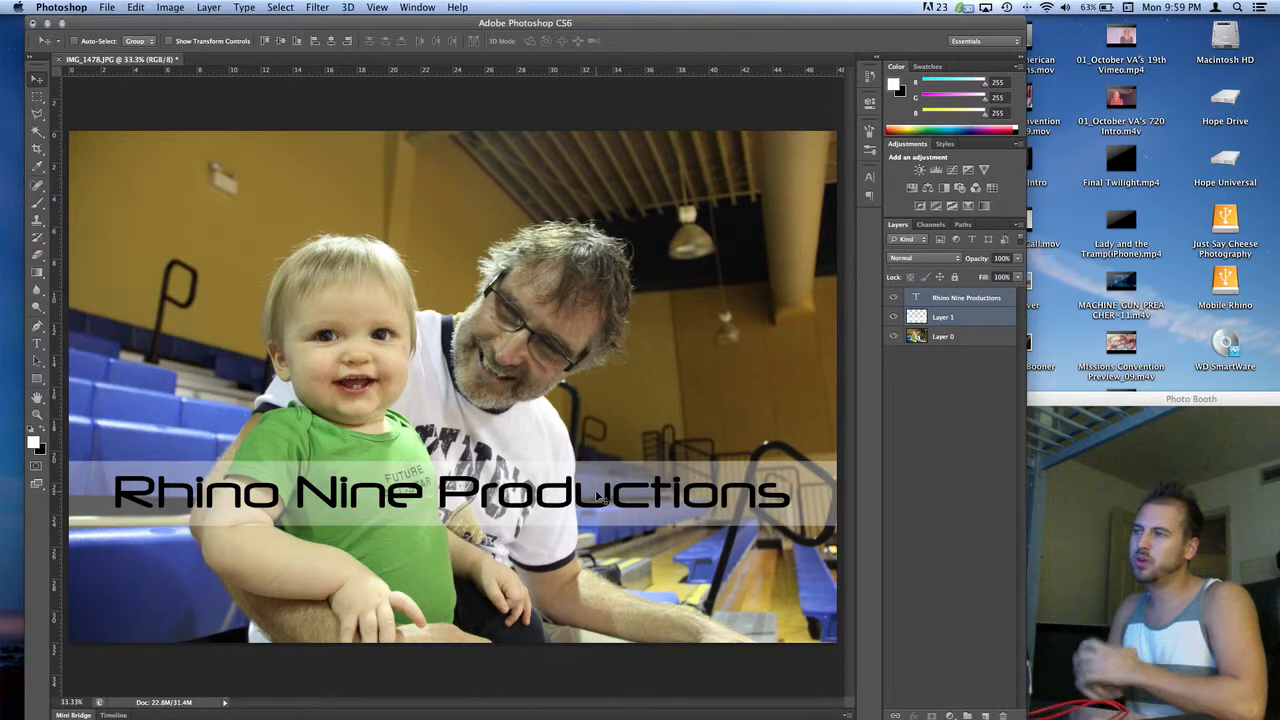
{"action": "left_click", "coordinate": [893, 332]}
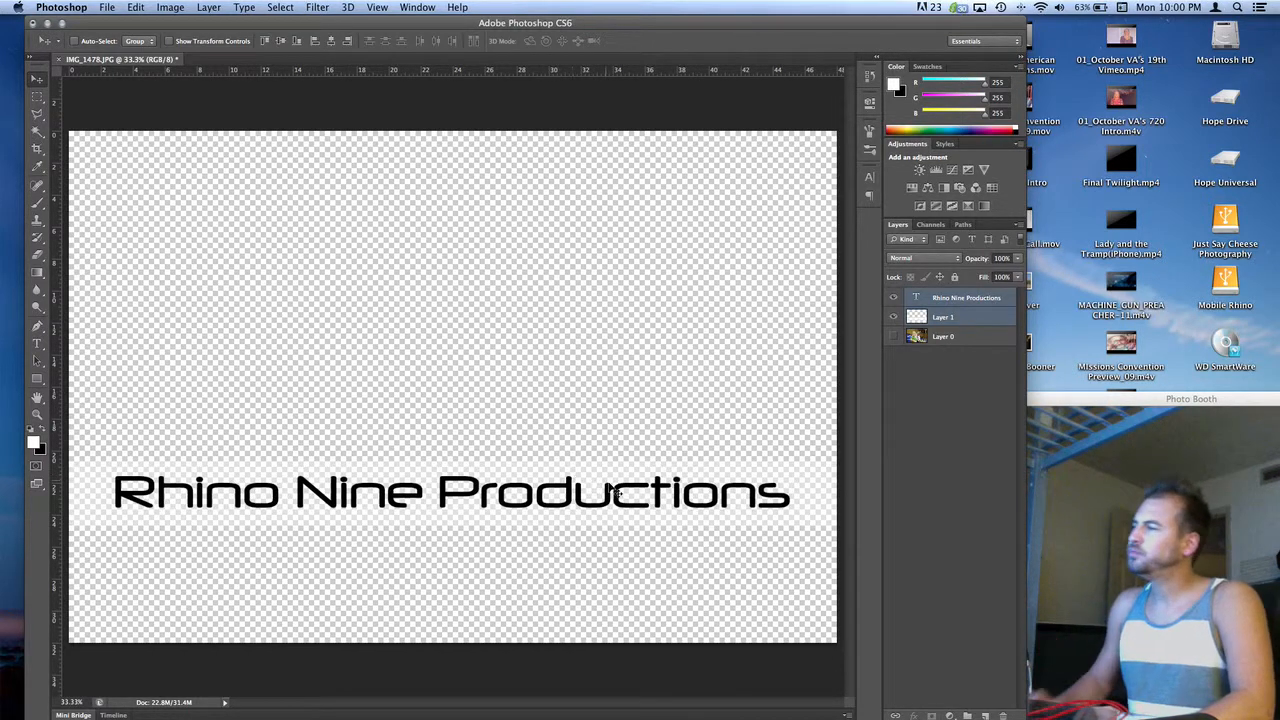
Start a Save for Web export with the PNG-24 preset and transparency kept on
{"action": "left_click", "coordinate": [105, 7]}
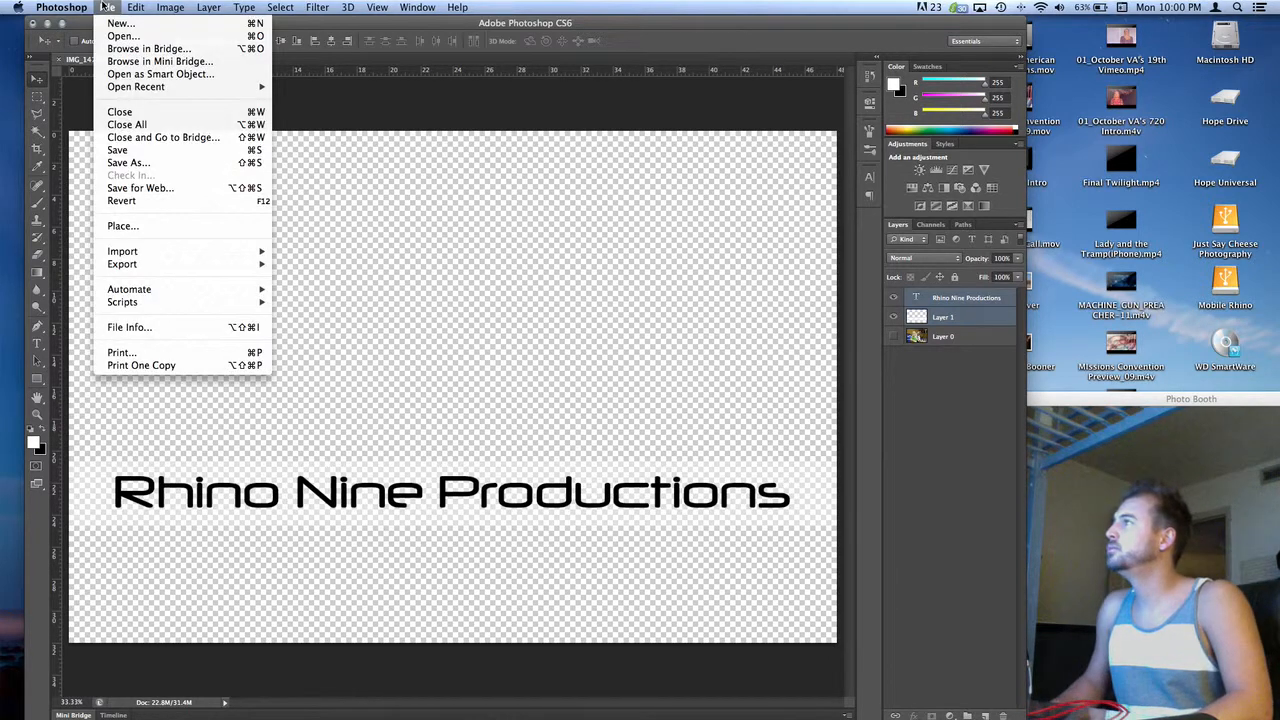
{"action": "left_click", "coordinate": [170, 188]}
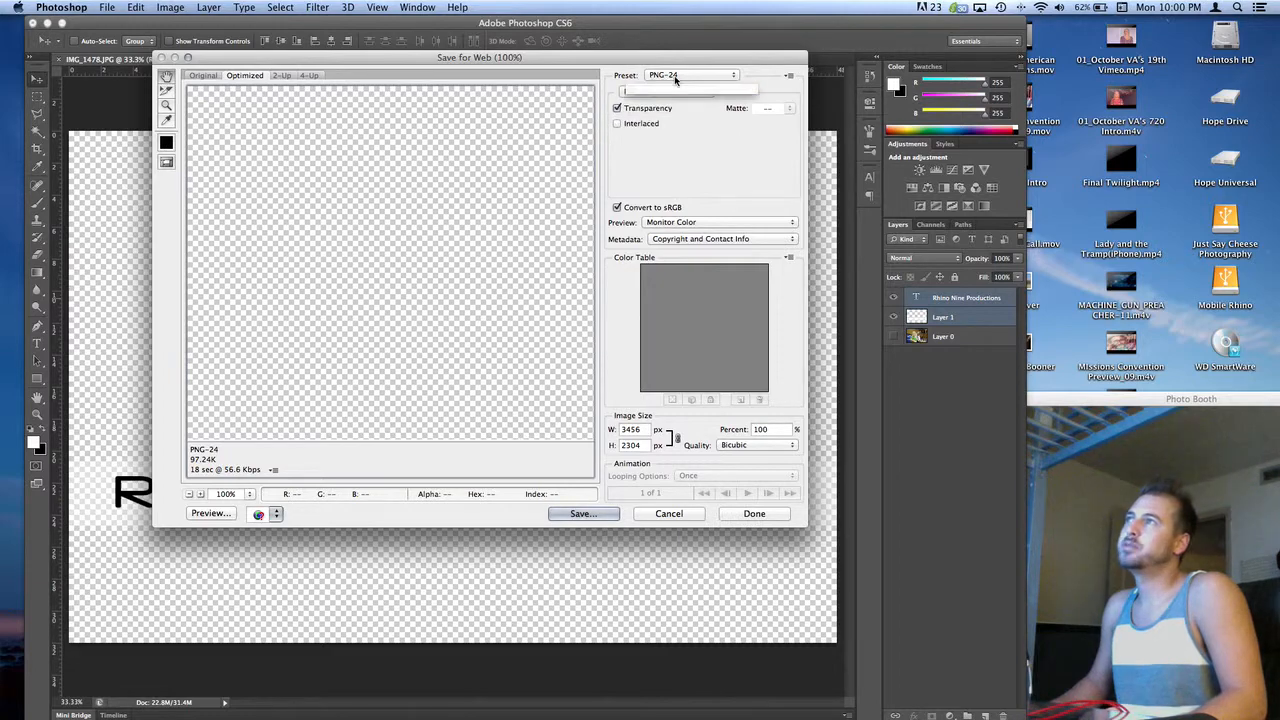
{"action": "left_click", "coordinate": [686, 76]}
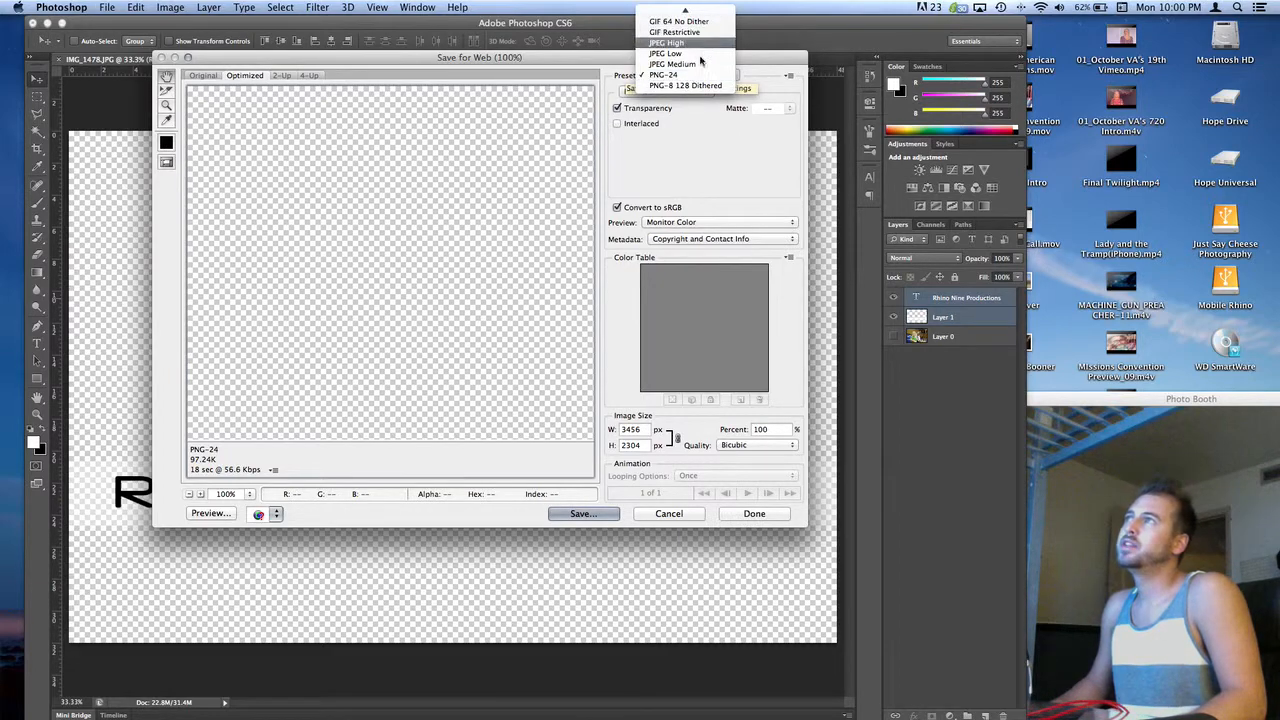
{"action": "left_click", "coordinate": [690, 75]}
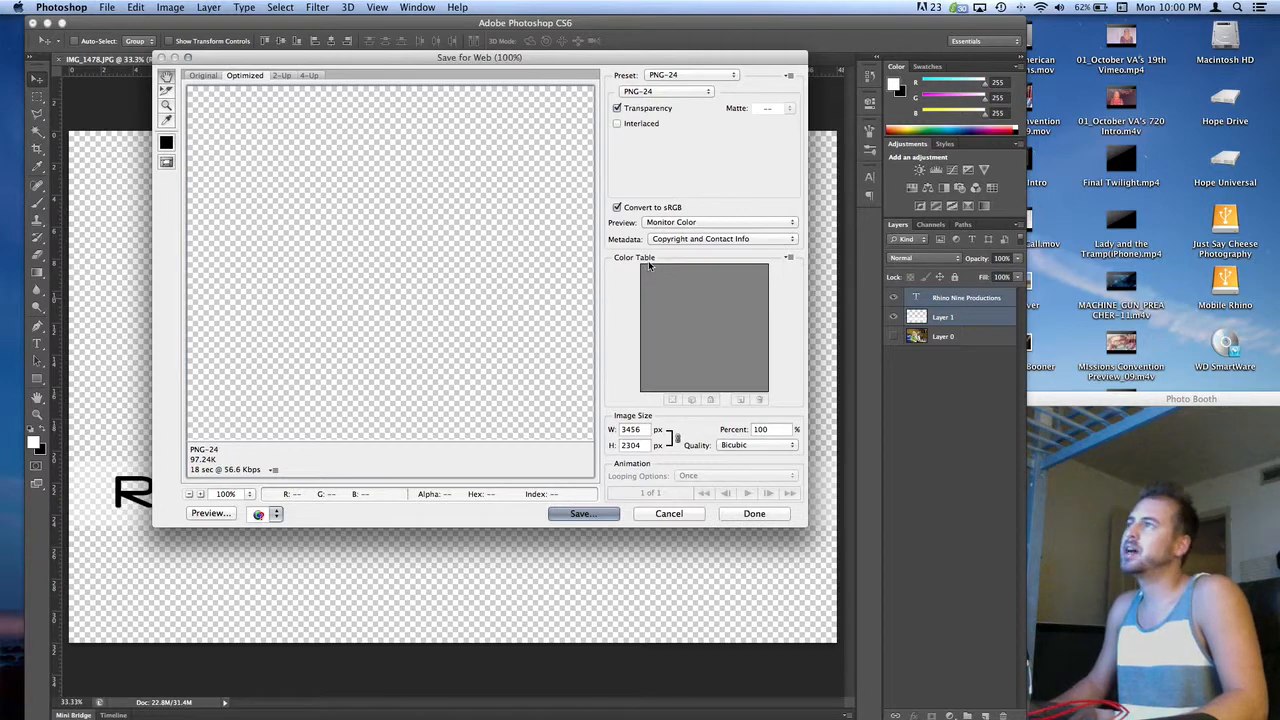
{"action": "key", "text": "Return"}
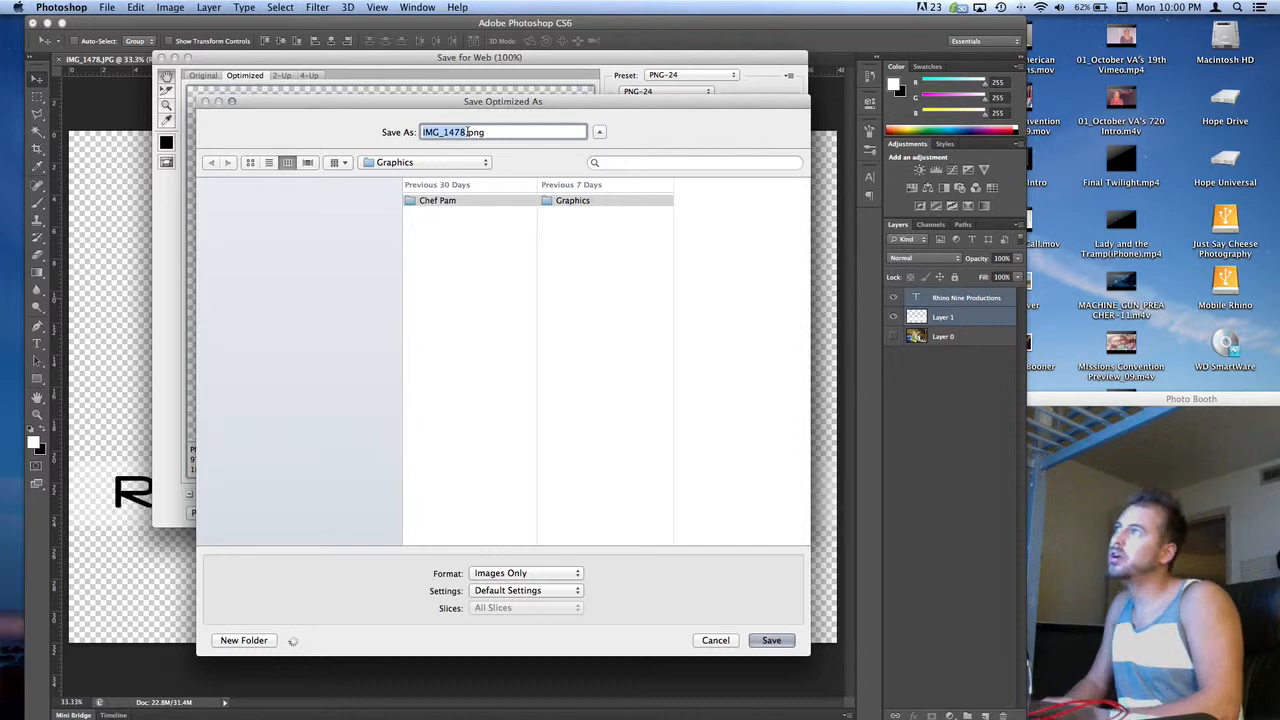
Name the exported file Water Mark.png and save it to the Desktop
{"action": "left_click", "coordinate": [487, 136]}
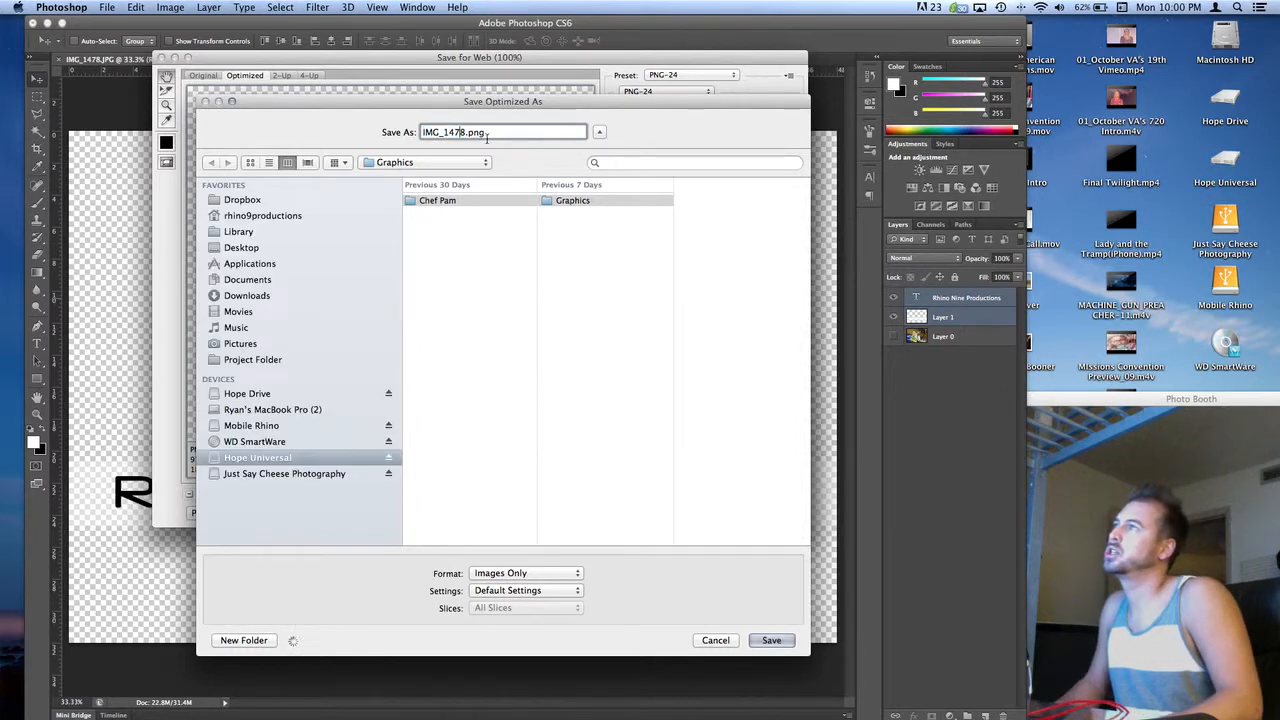
{"action": "type", "text": "Rhino9Watermark"}
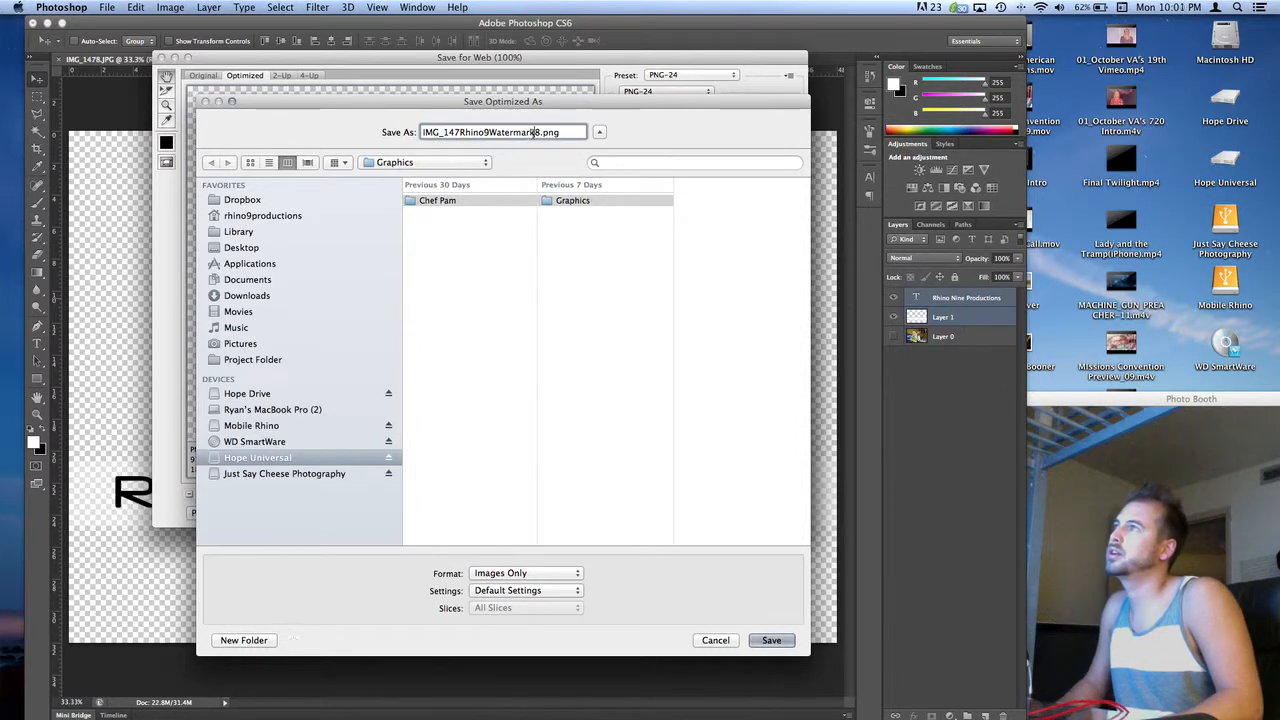
{"action": "left_click_drag", "start_coordinate": [541, 132], "coordinate": [393, 131]}
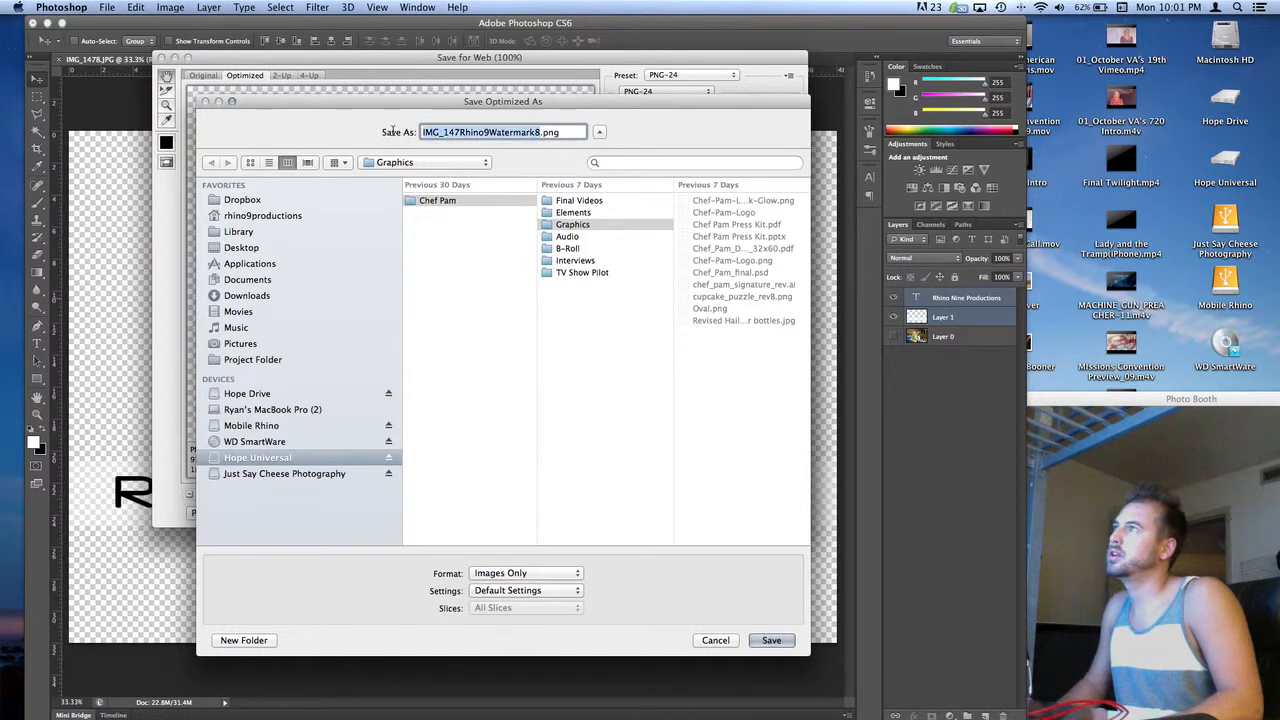
{"action": "type", "text": "Water Mark"}
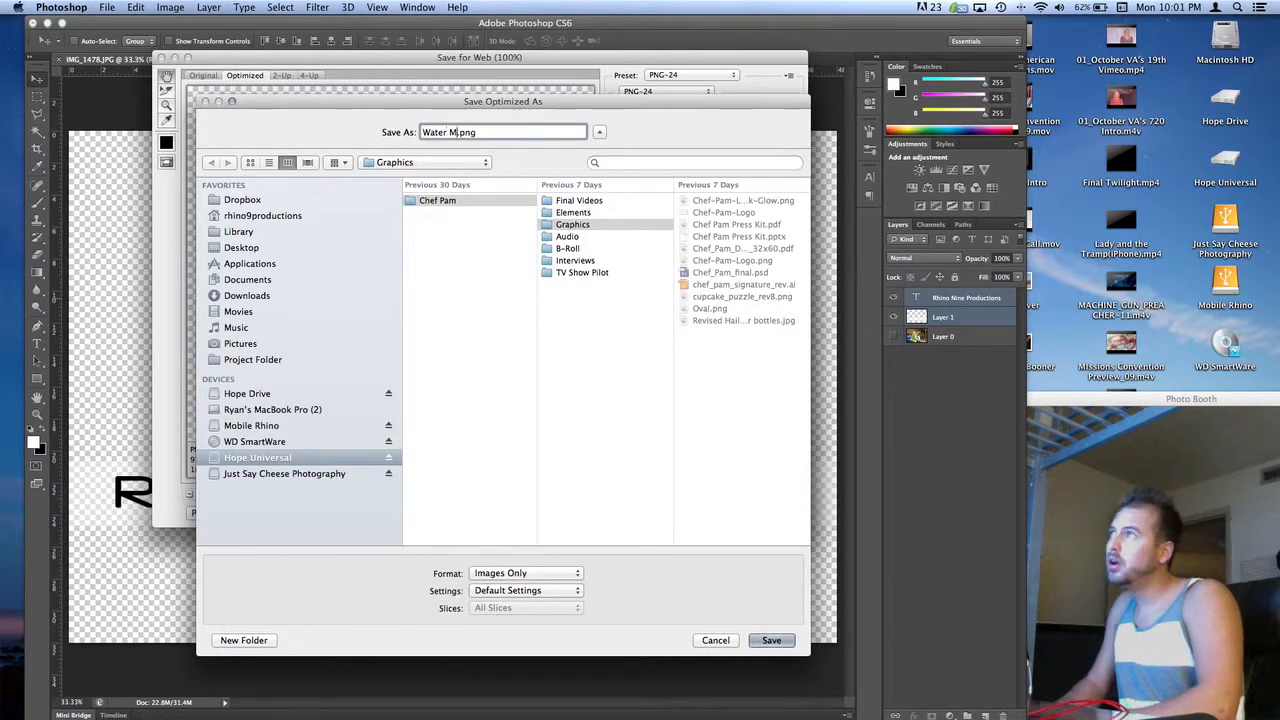
{"action": "left_click", "coordinate": [243, 248]}
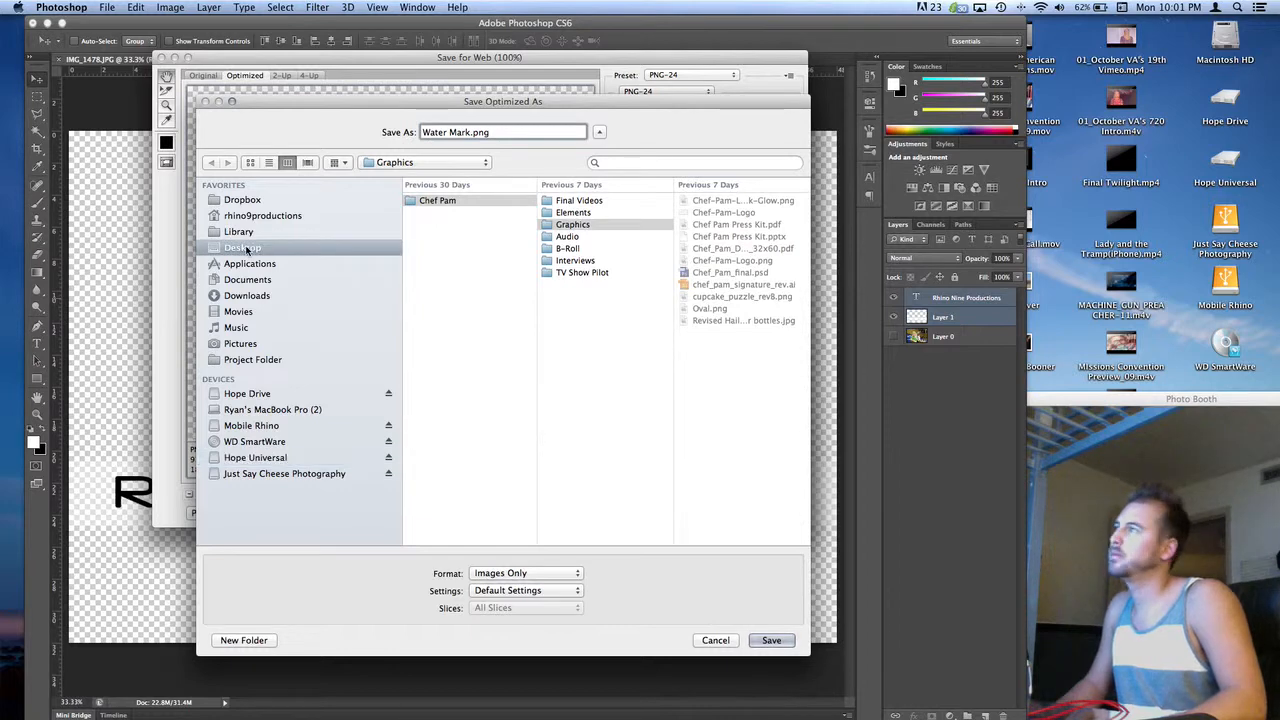
{"action": "left_click", "coordinate": [772, 640]}
{"action": "left_click", "coordinate": [772, 640]}
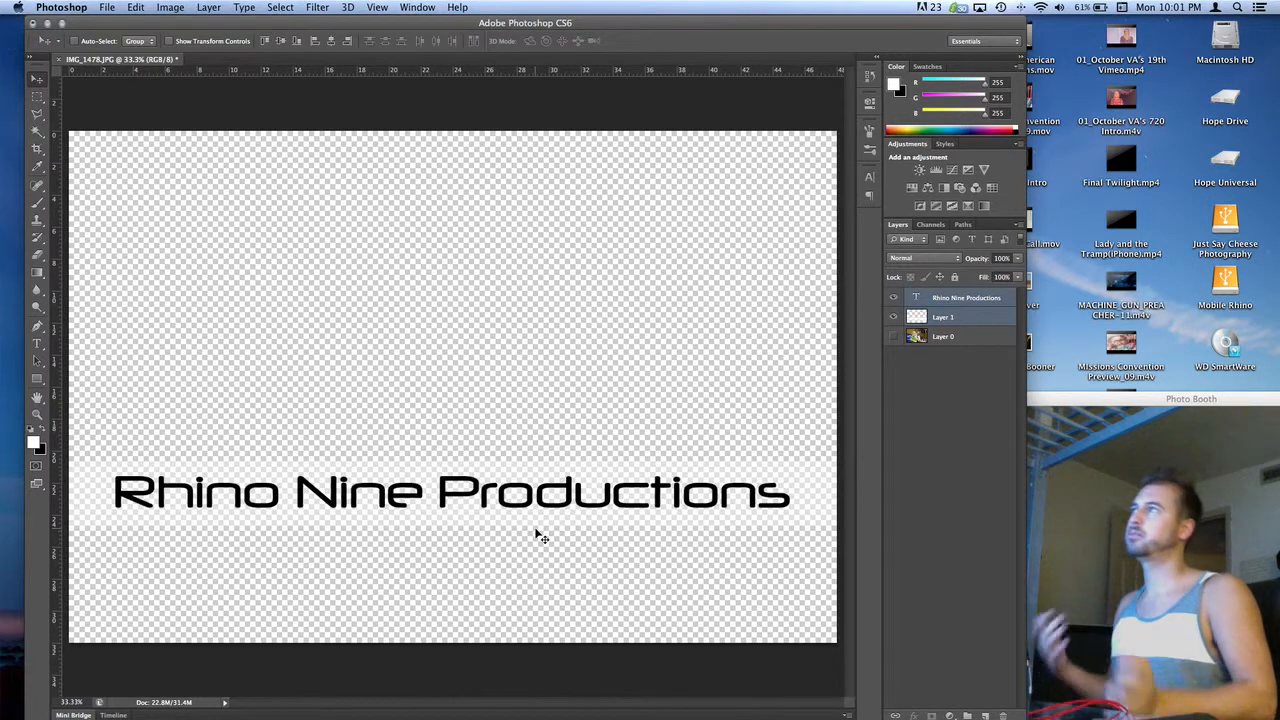
Close the IMG_1478.JPG document and open the recently used photo IMG_7532.JPG
{"action": "left_click", "coordinate": [58, 61]}
{"action": "left_click", "coordinate": [106, 7]}
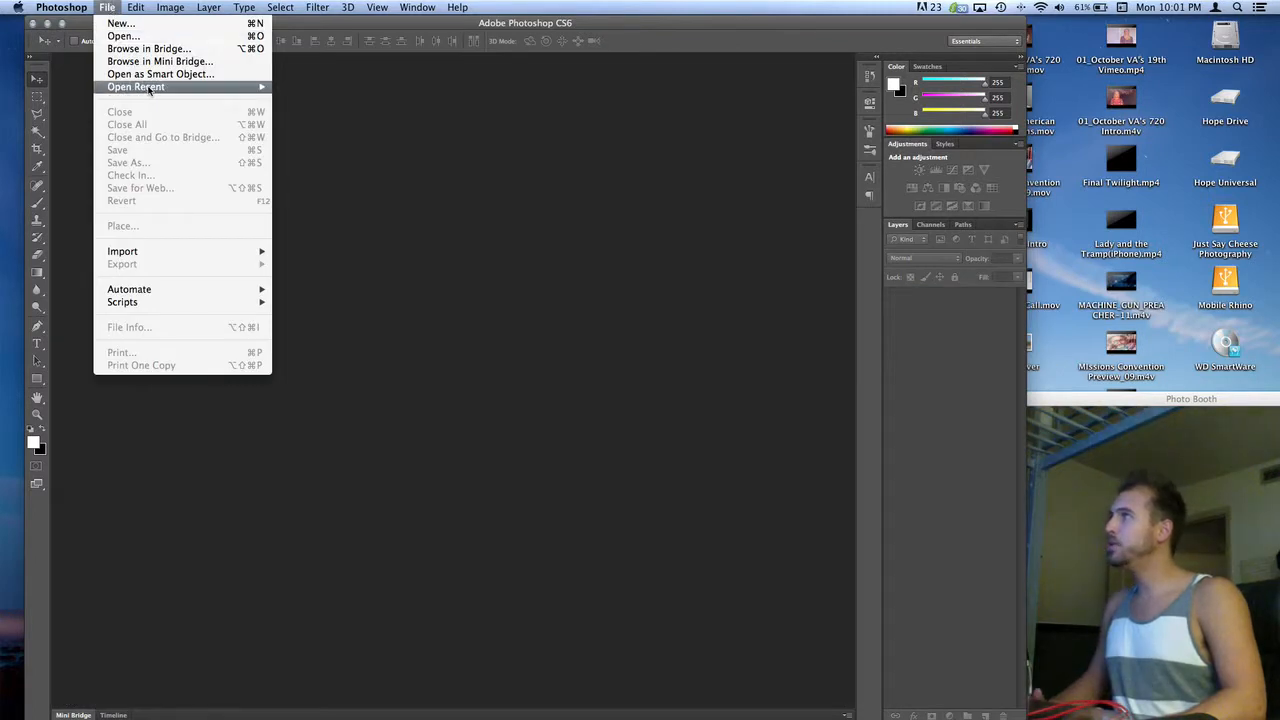
{"action": "mouse_move", "coordinate": [150, 88]}
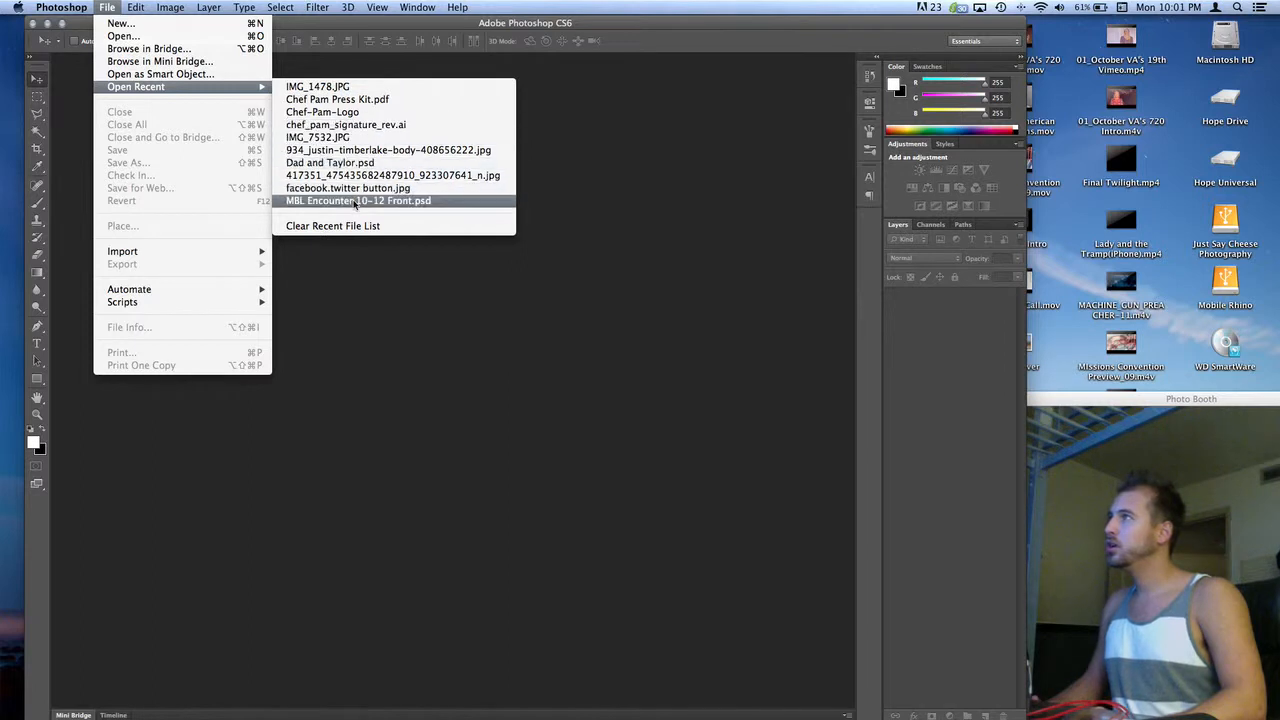
{"action": "left_click", "coordinate": [345, 139]}
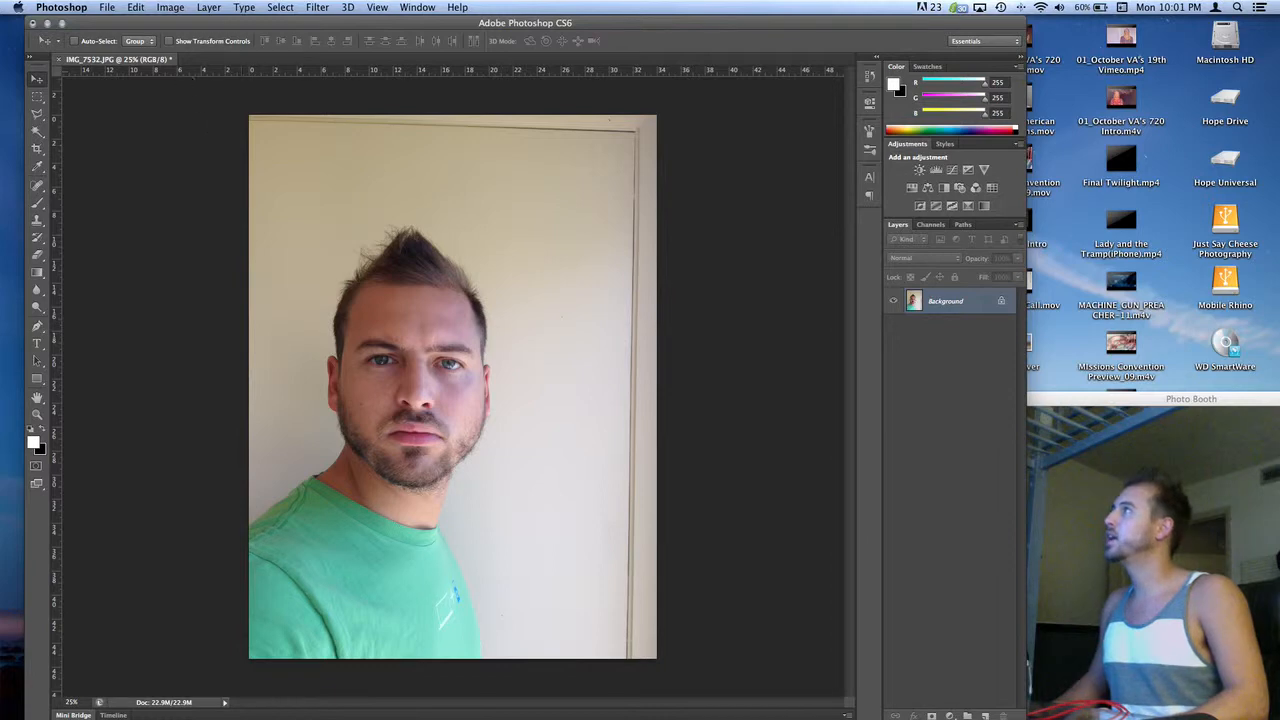
Open Water-Mark.png from the Desktop alongside the portrait photo and make the watermark the active document
{"action": "left_click", "coordinate": [107, 7]}
{"action": "left_click", "coordinate": [134, 37]}
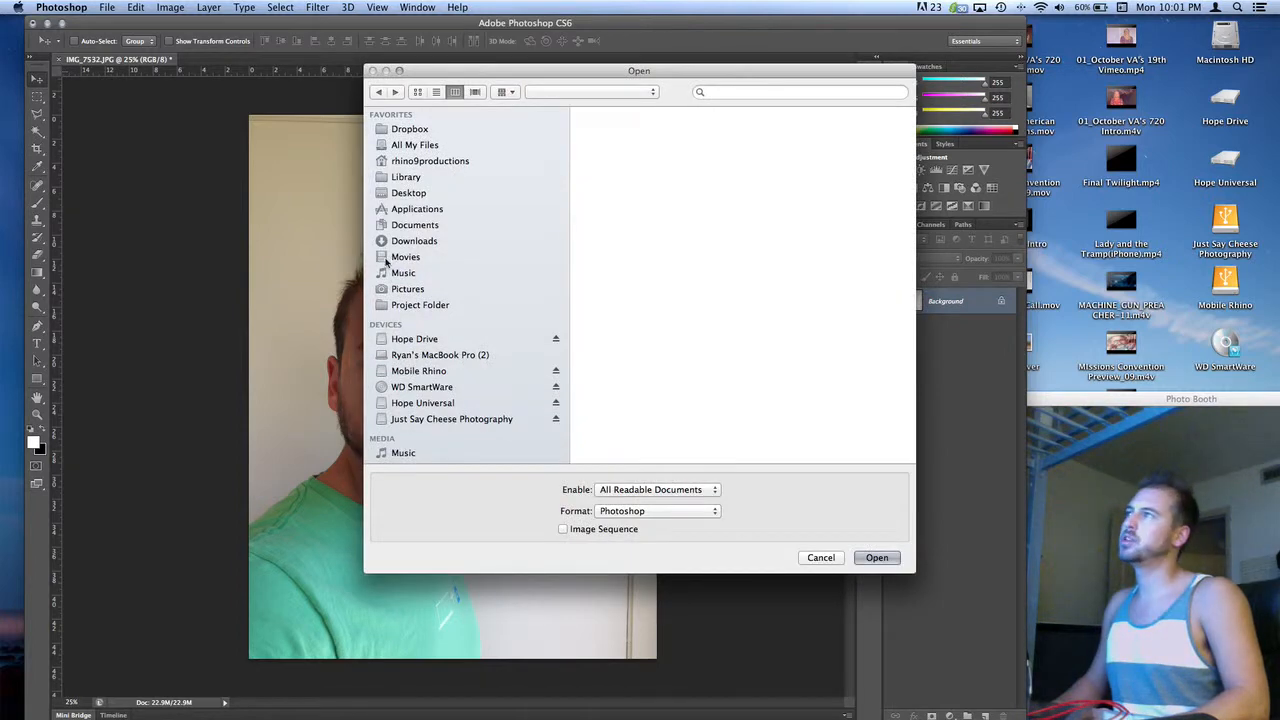
{"action": "left_click", "coordinate": [420, 196]}
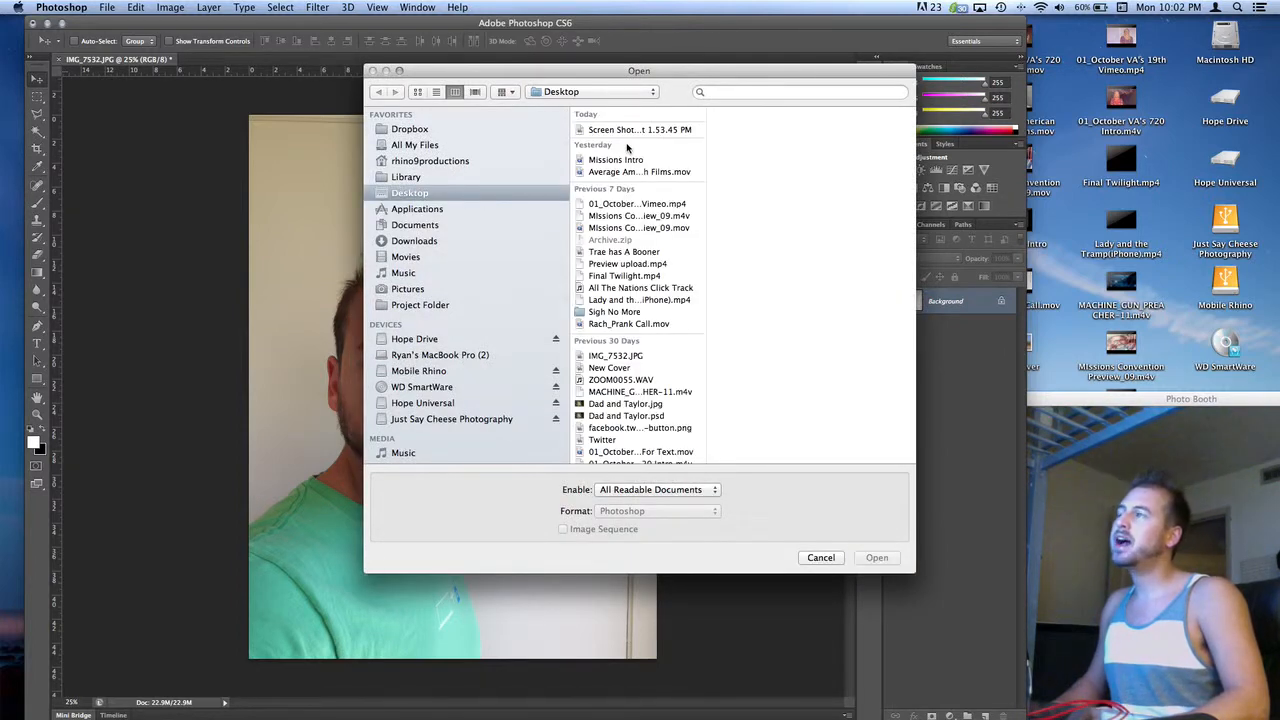
{"action": "scroll", "coordinate": [629, 300], "scroll_direction": "down", "scroll_amount": 3}
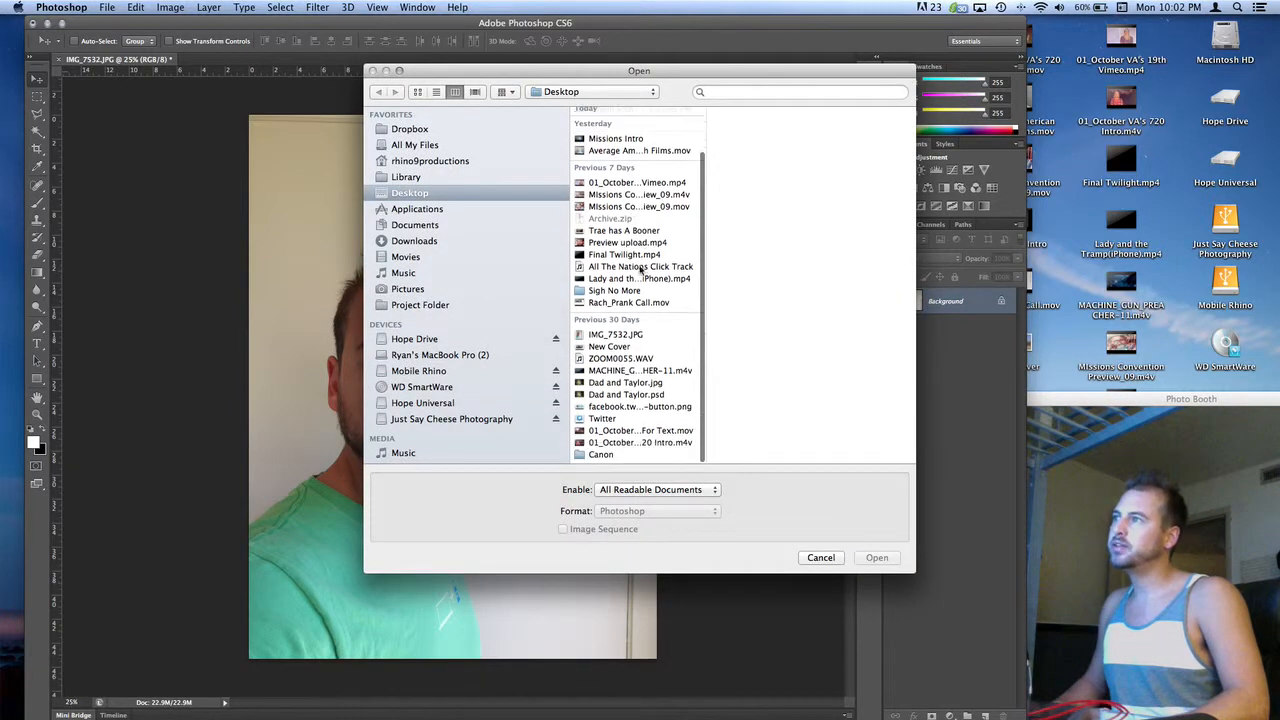
{"action": "left_click", "coordinate": [613, 457]}
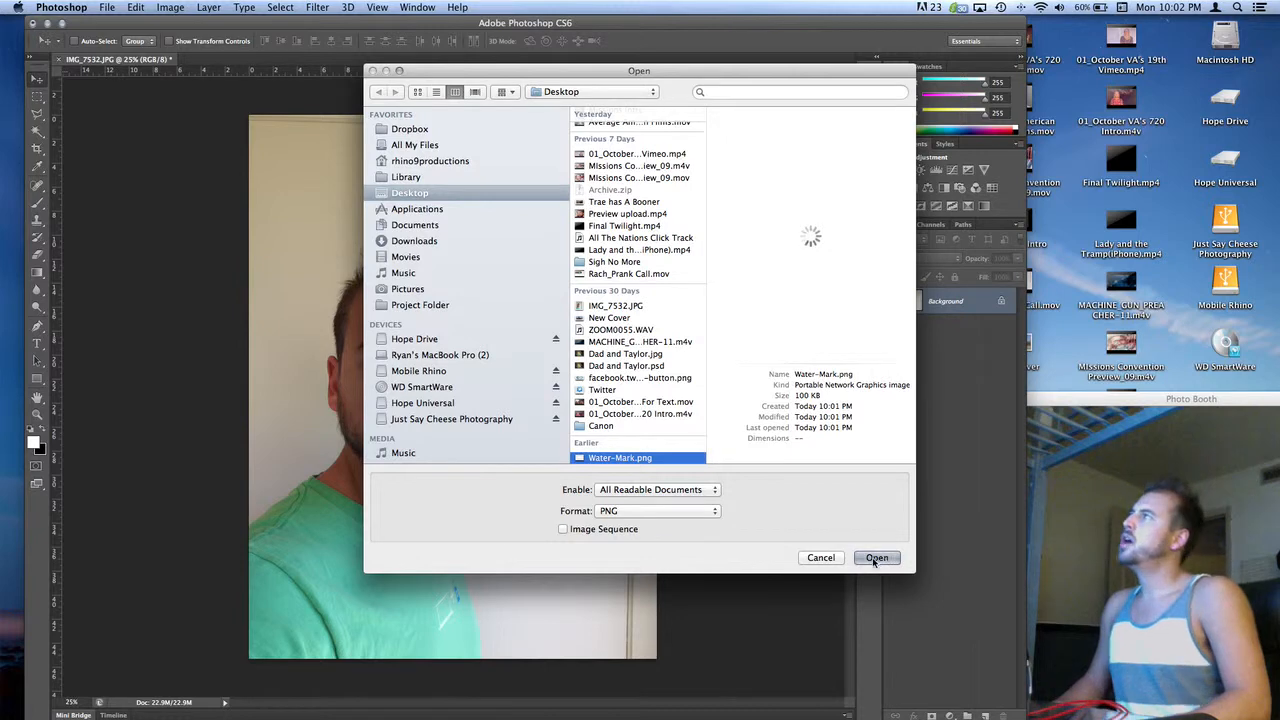
{"action": "left_click", "coordinate": [874, 558]}
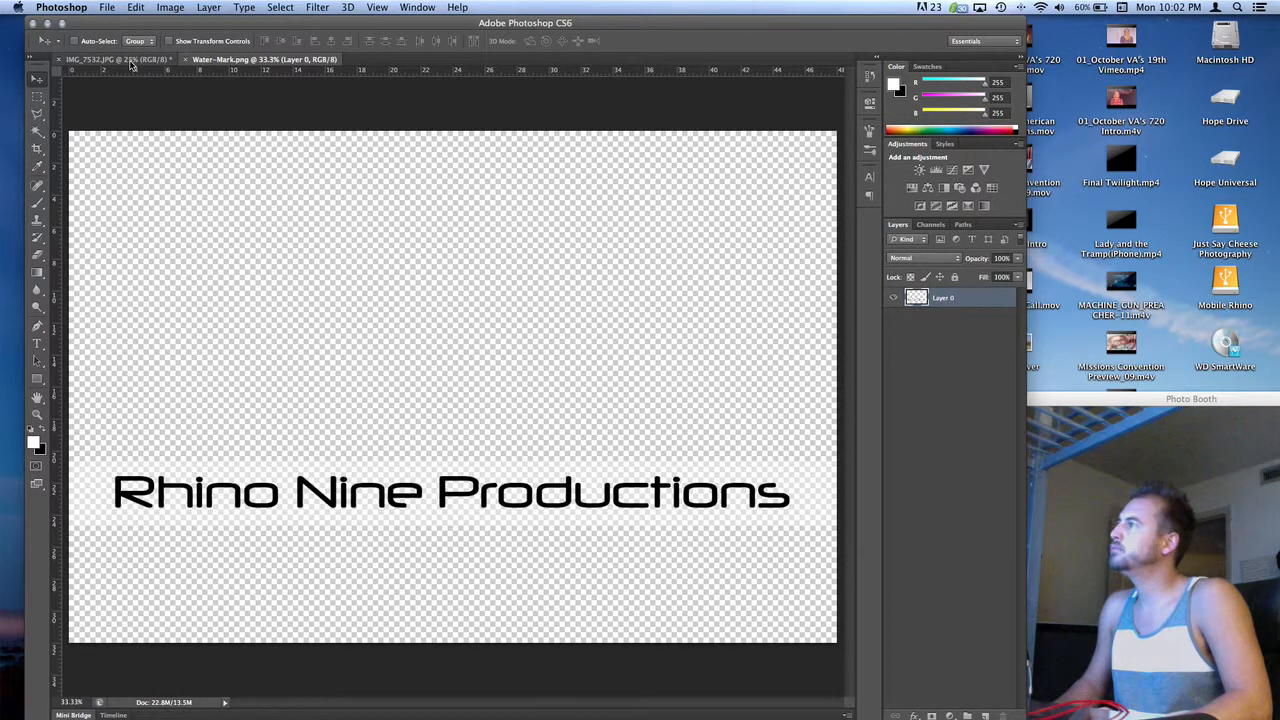
{"action": "left_click", "coordinate": [128, 60]}
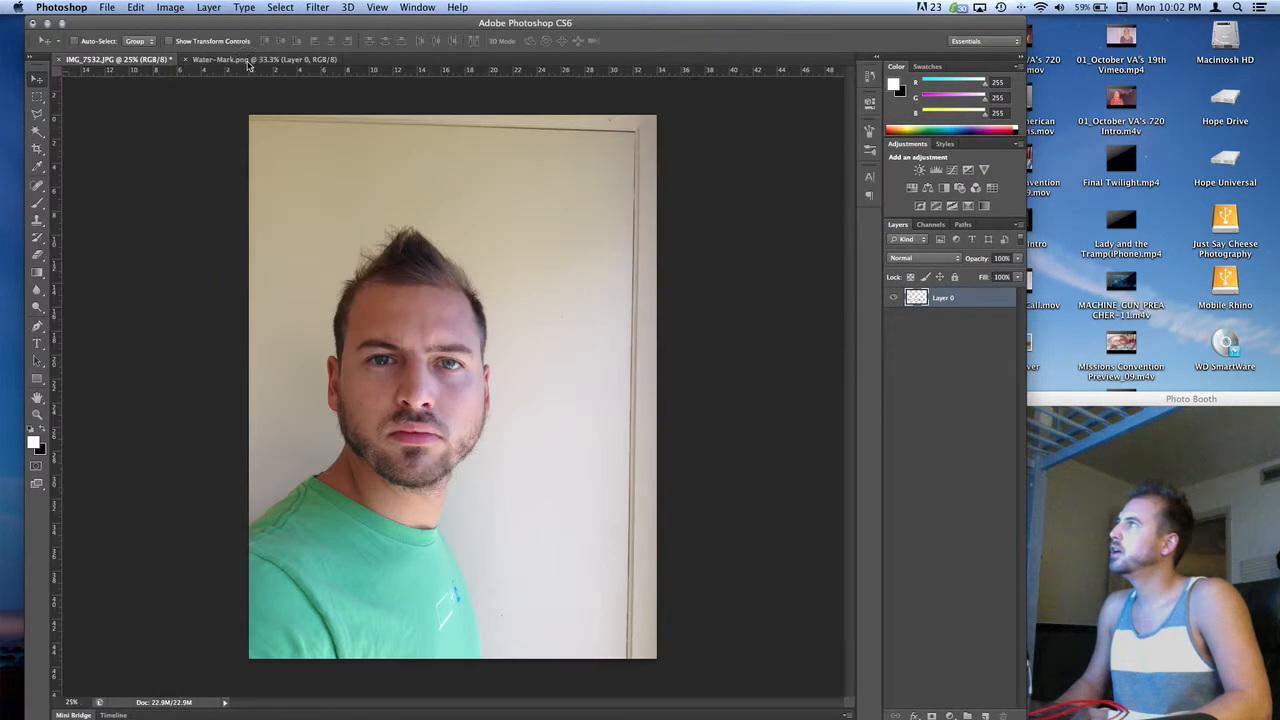
{"action": "left_click", "coordinate": [248, 61]}
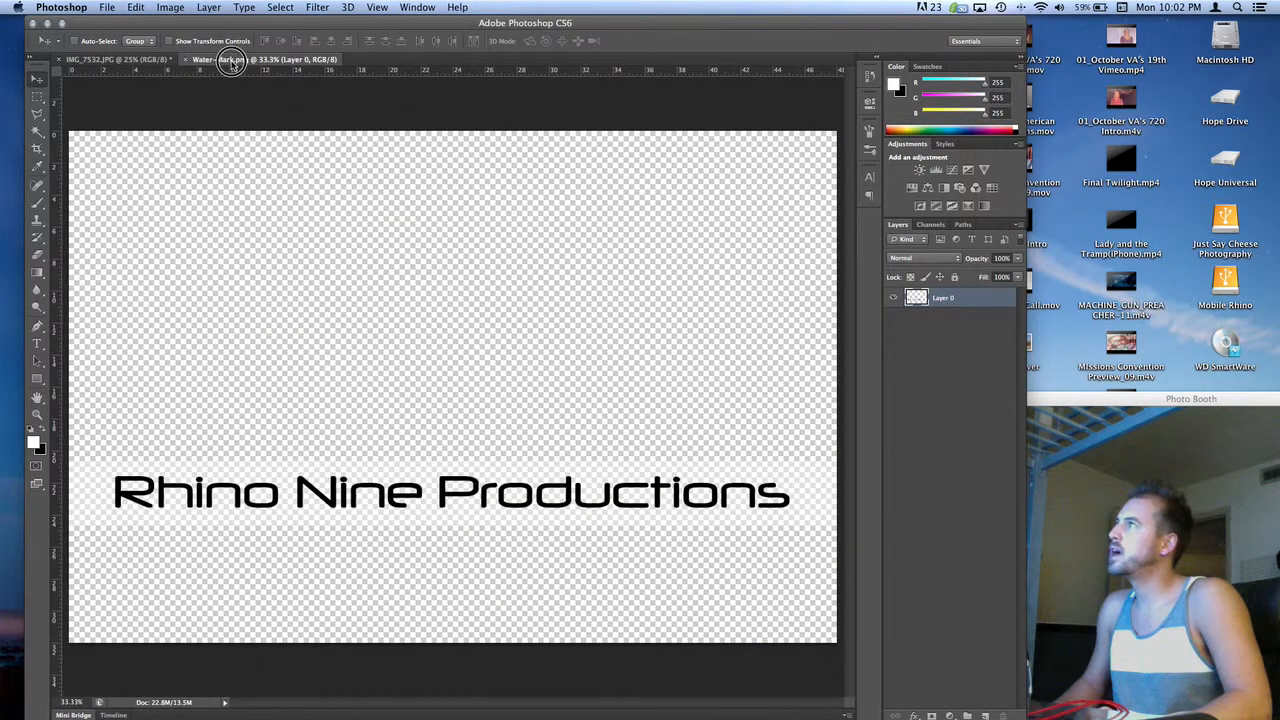
Float the Water-Mark.png document in its own window and copy its watermark layer onto the IMG_7532.JPG portrait
{"action": "left_click_drag", "start_coordinate": [232, 62], "coordinate": [276, 169]}
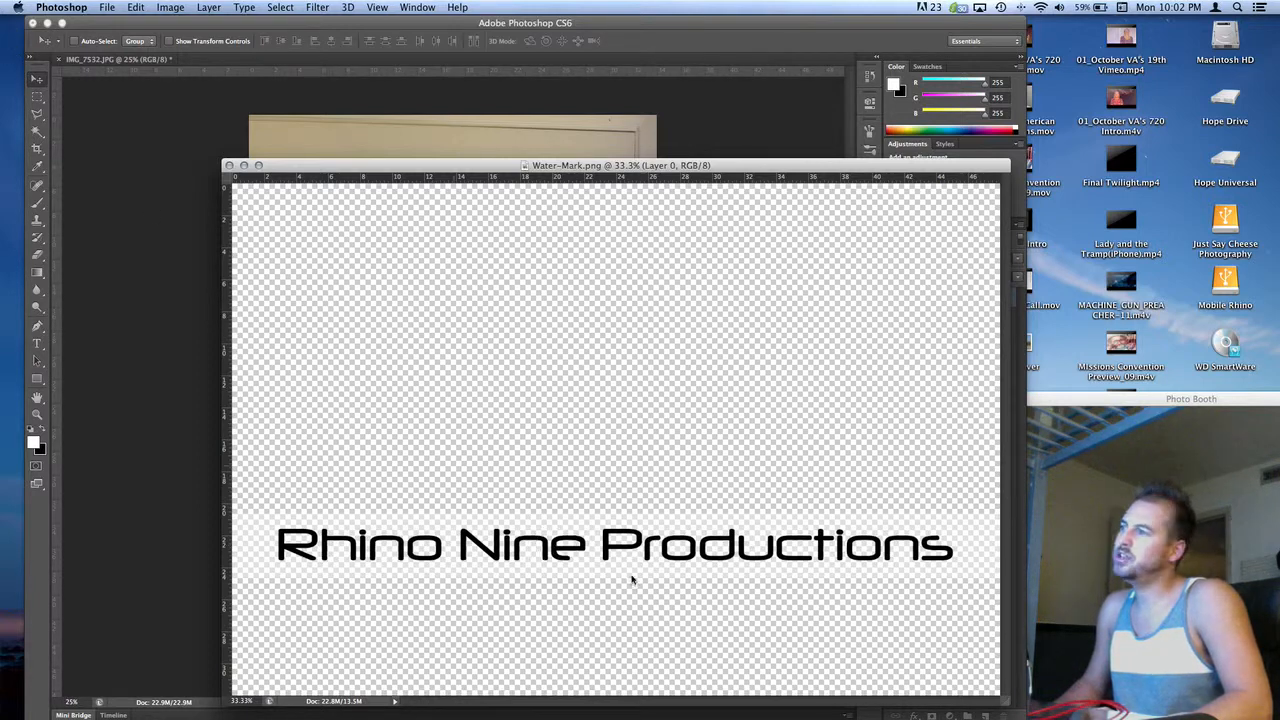
{"action": "left_click_drag", "start_coordinate": [617, 553], "coordinate": [449, 149]}
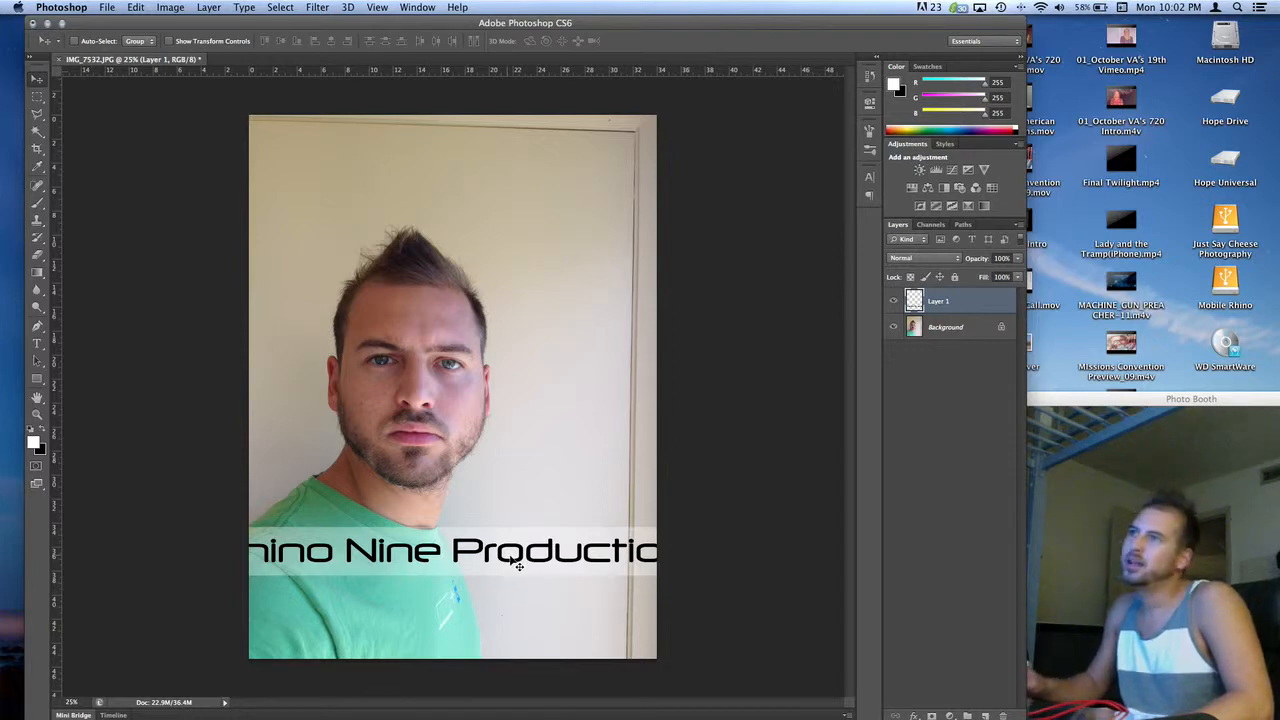
Scale the watermark layer to about 75% with Free Transform and position its band across the full photo width at chest height
{"action": "key", "text": "super+t"}
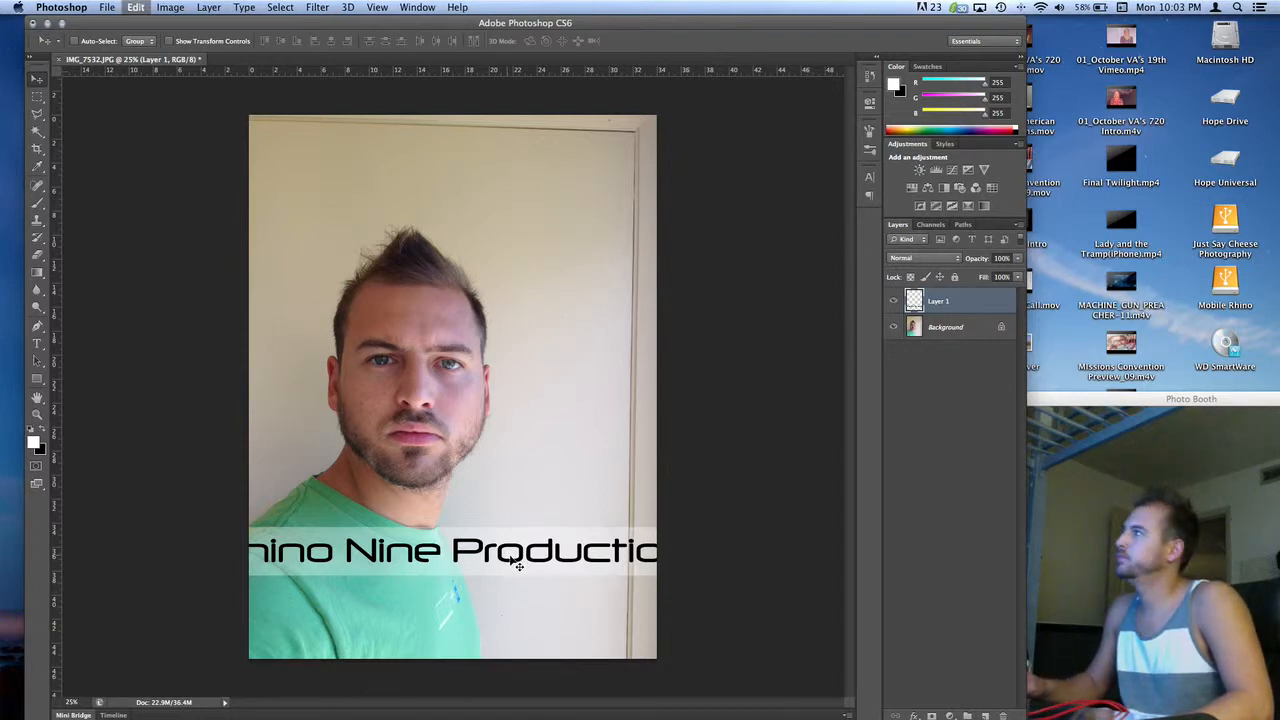
{"action": "left_click_drag", "start_coordinate": [672, 527], "coordinate": [660, 186]}
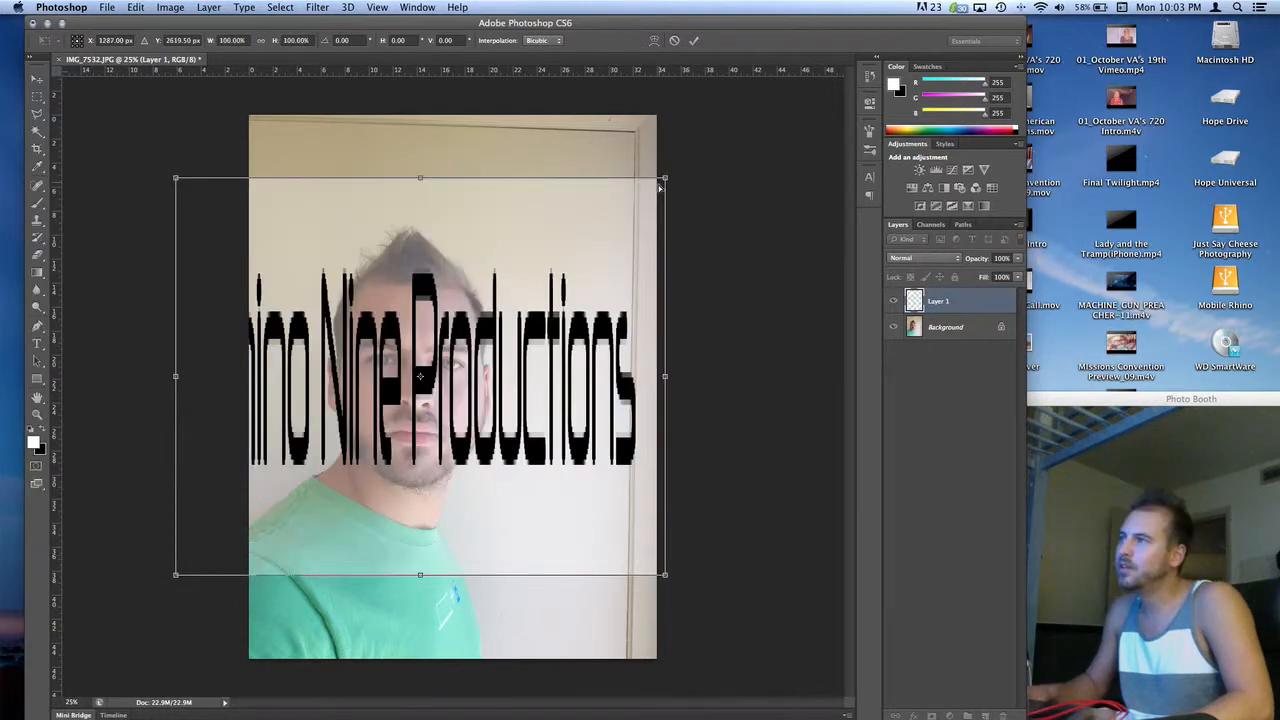
{"action": "key", "text": "super+z"}
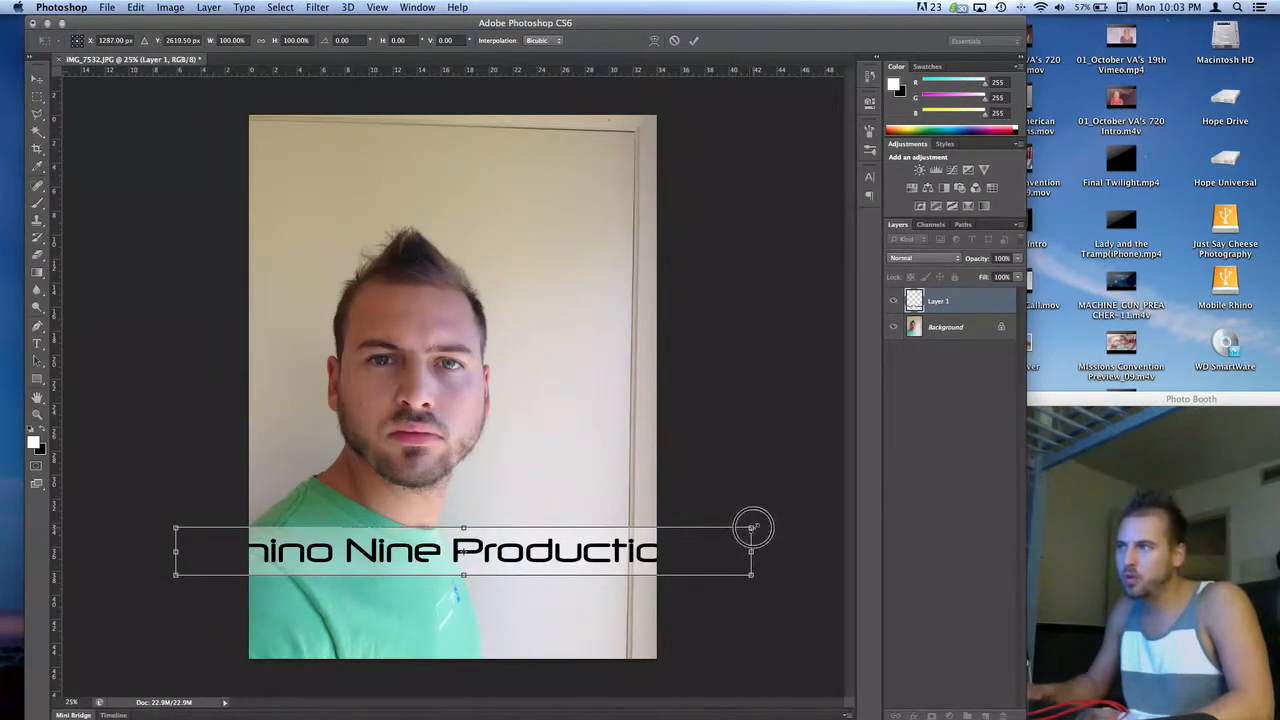
{"action": "left_click_drag", "start_coordinate": [751, 525], "coordinate": [598, 562]}
{"action": "left_click_drag", "start_coordinate": [362, 569], "coordinate": [358, 571]}
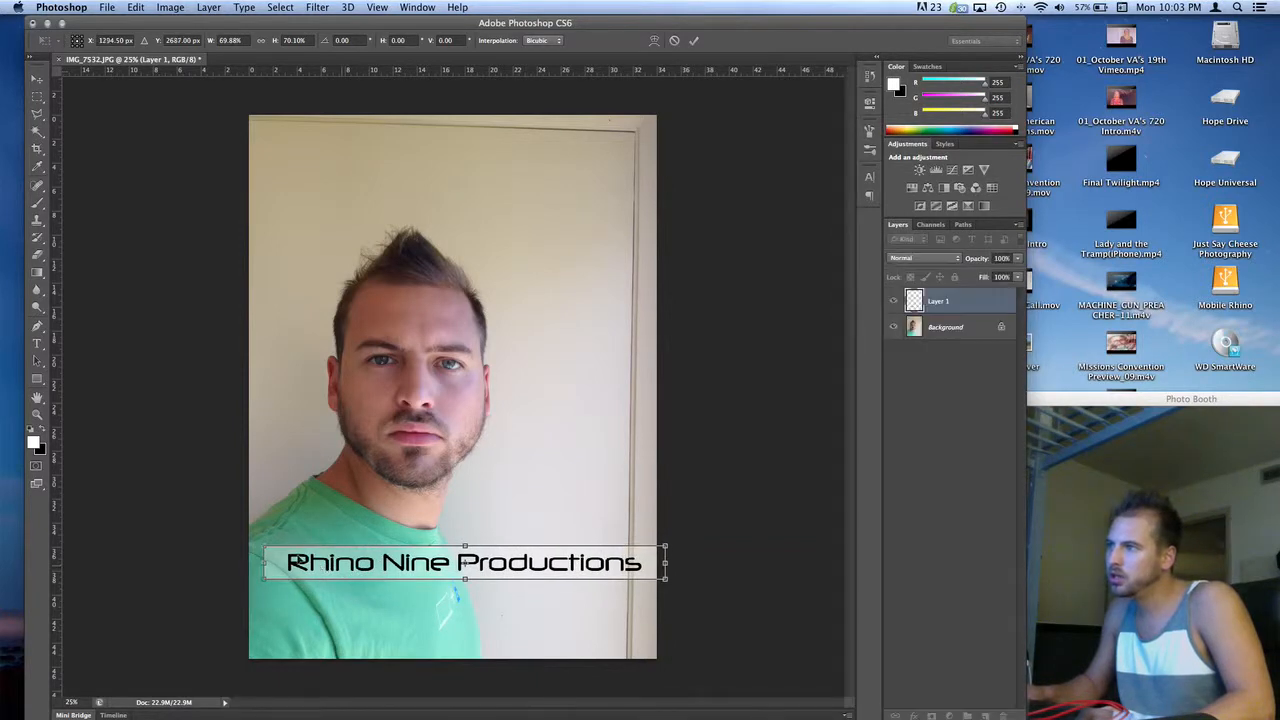
{"action": "mouse_move", "coordinate": [266, 548]}
{"action": "left_mouse_down"}
{"action": "mouse_move", "coordinate": [229, 529]}
{"action": "mouse_move", "coordinate": [285, 563]}
{"action": "left_mouse_up"}
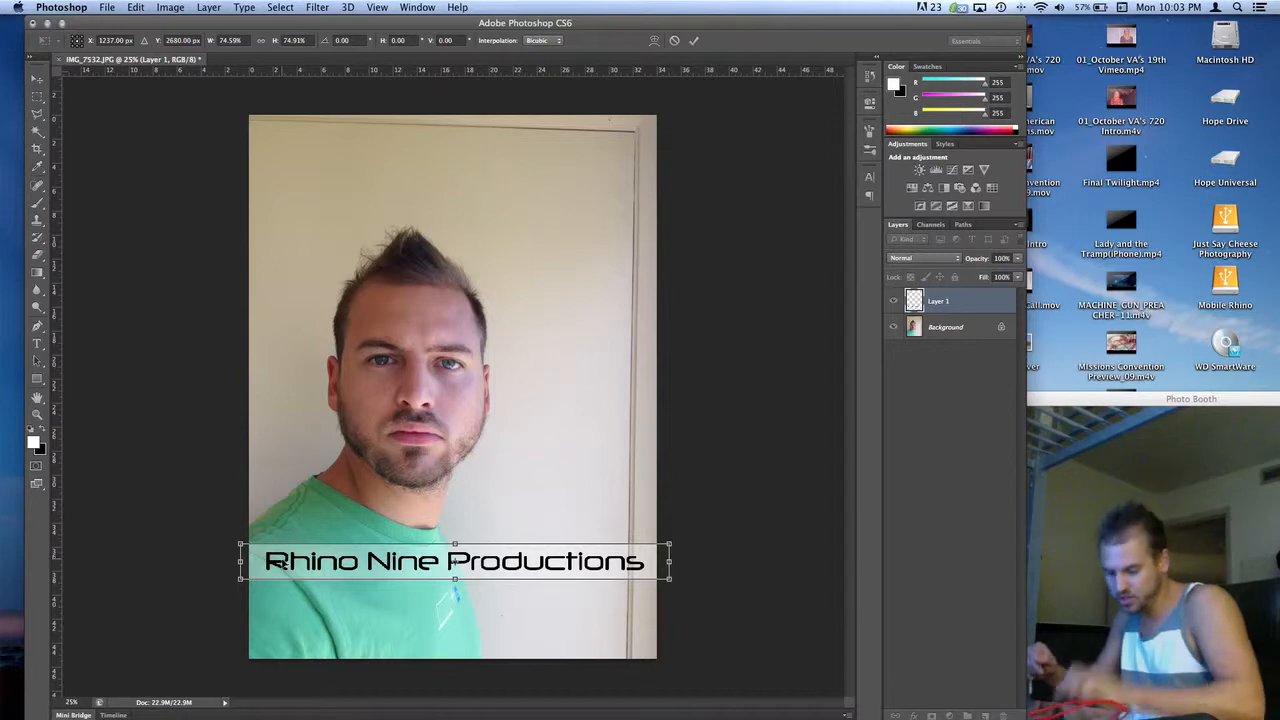
{"action": "key", "text": "Return"}
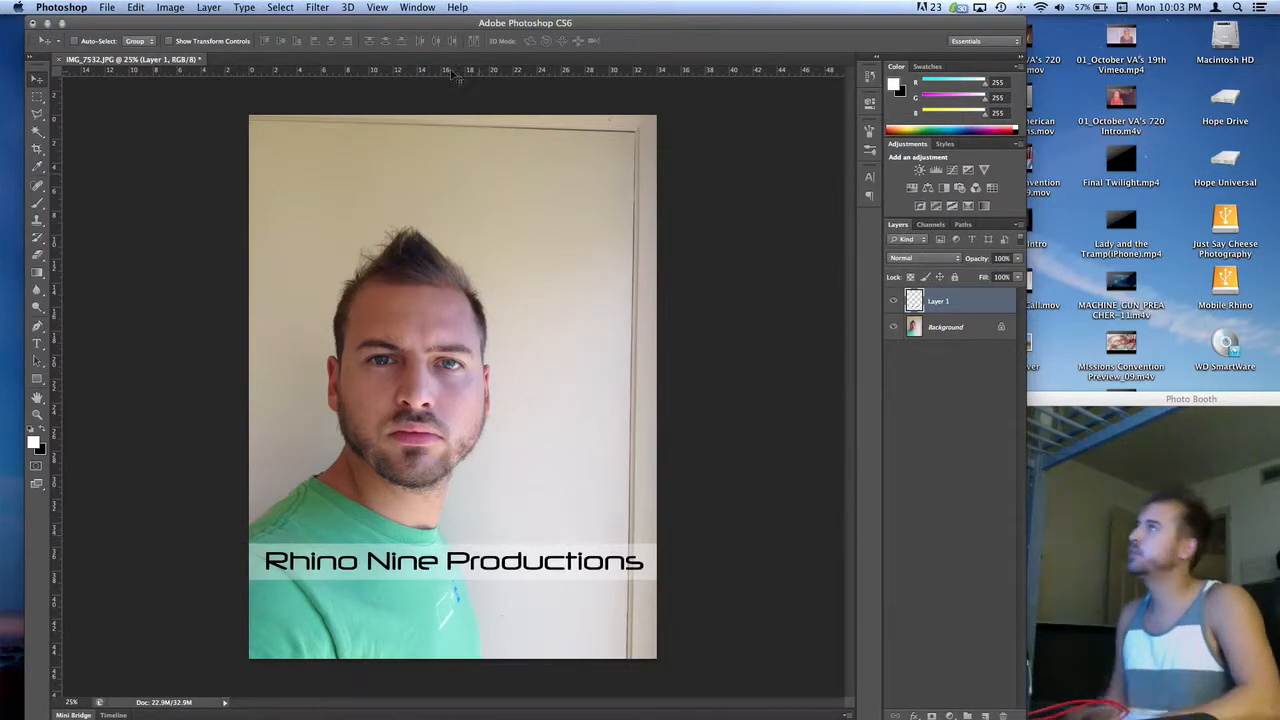
{"action": "left_click", "coordinate": [106, 9]}
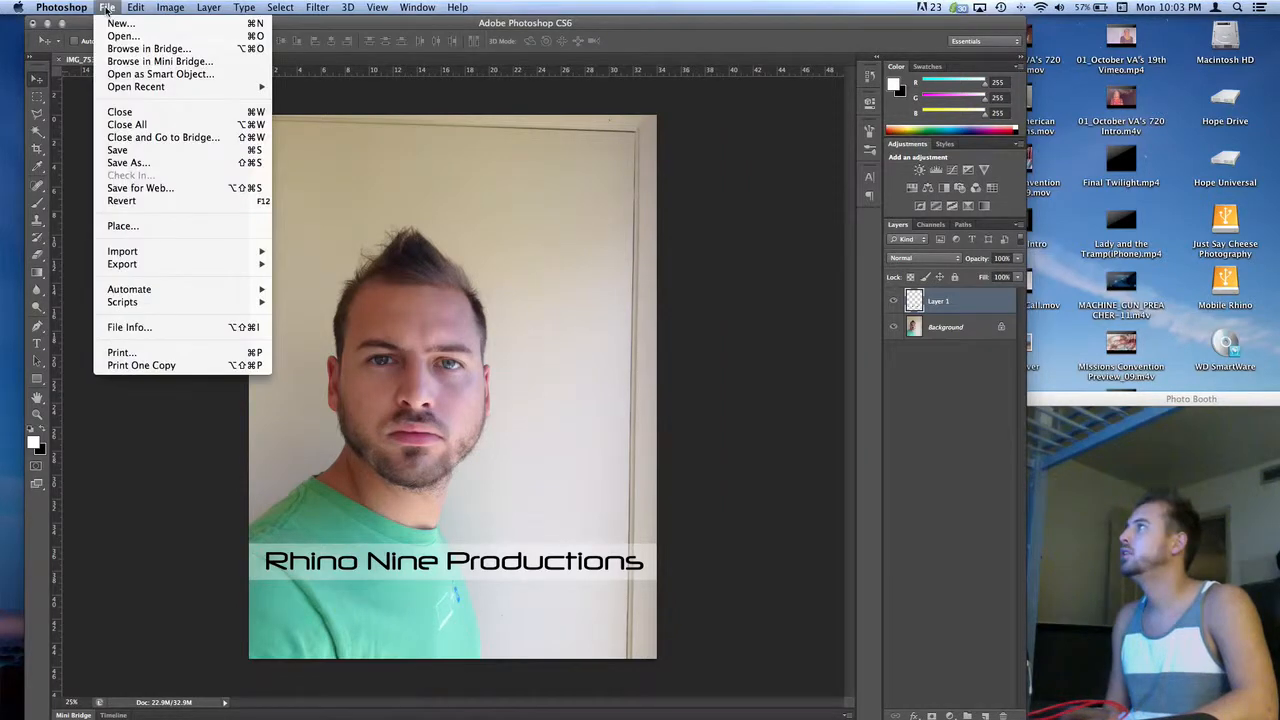
{"action": "left_click", "coordinate": [131, 150]}
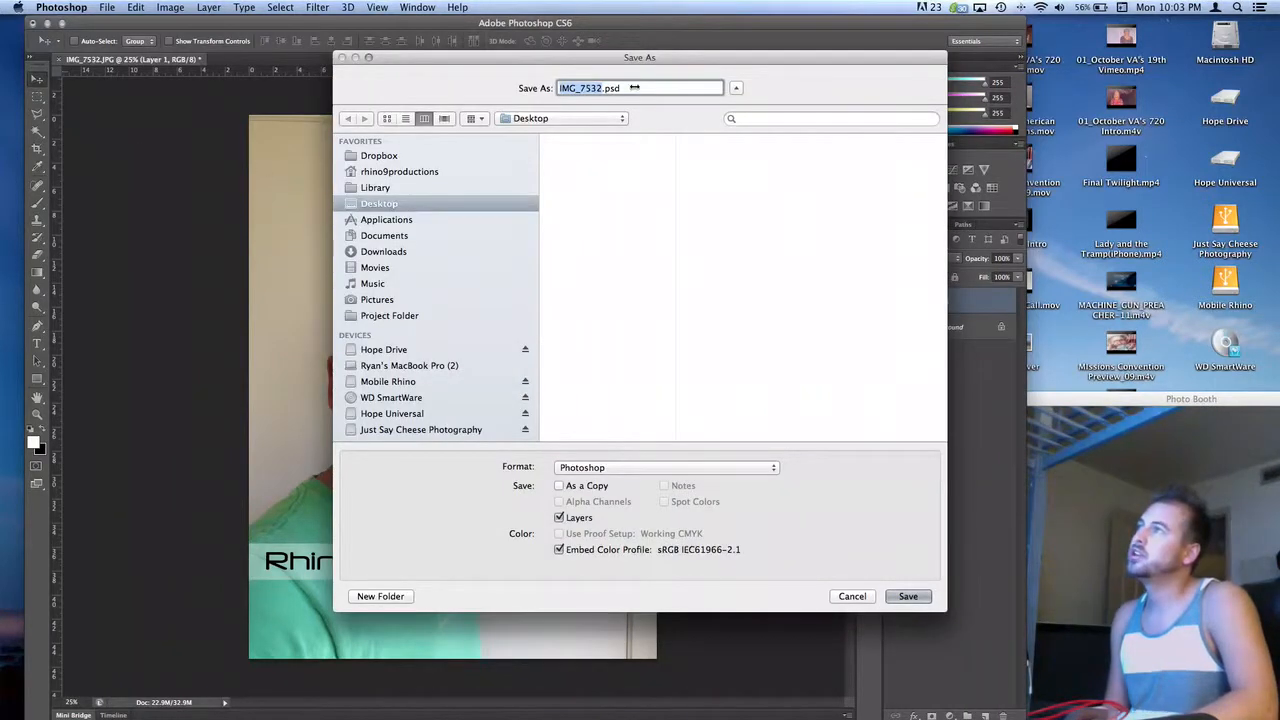
{"action": "left_click", "coordinate": [853, 597]}
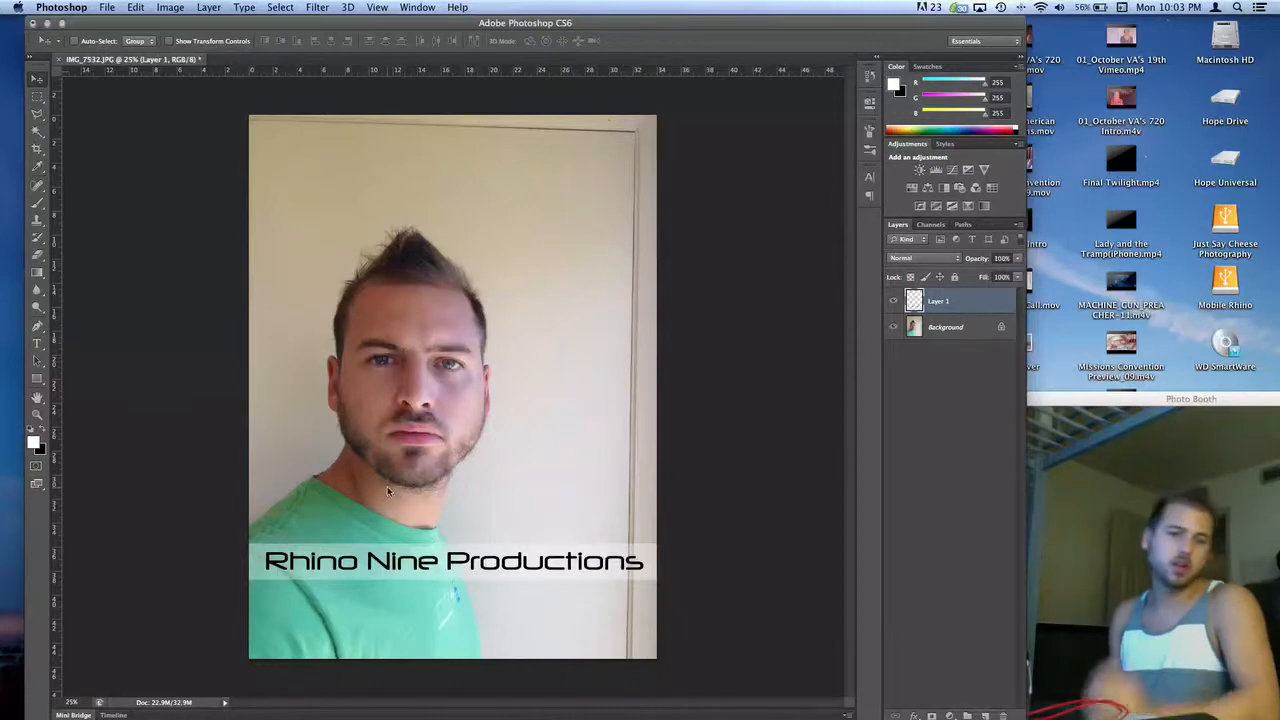